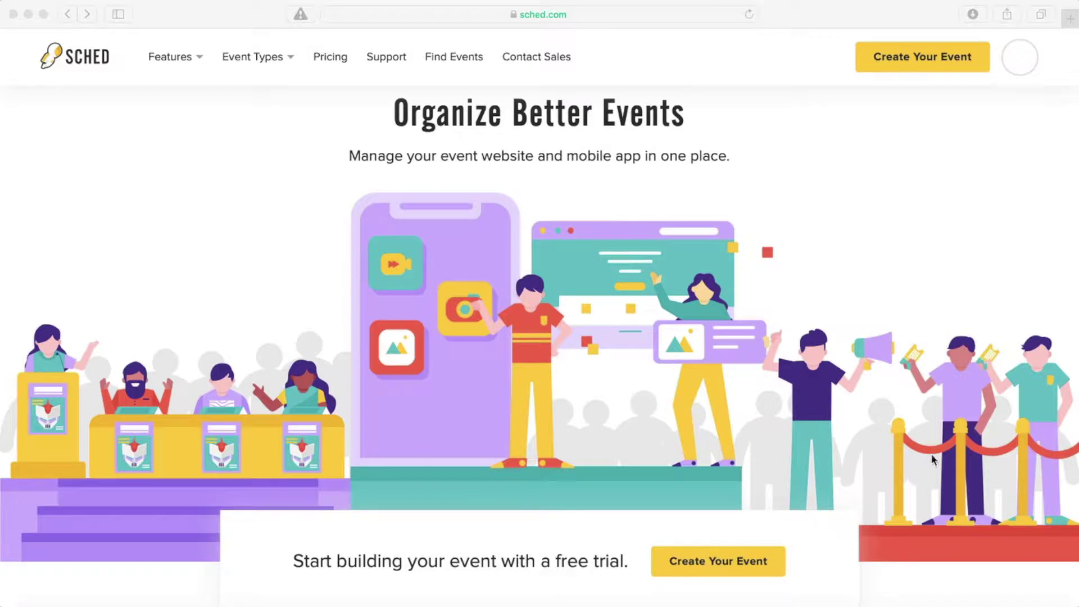
Step: Open Sched's Create Your Event form from the sched.com homepage
{"action": "left_click", "coordinate": [935, 63]}
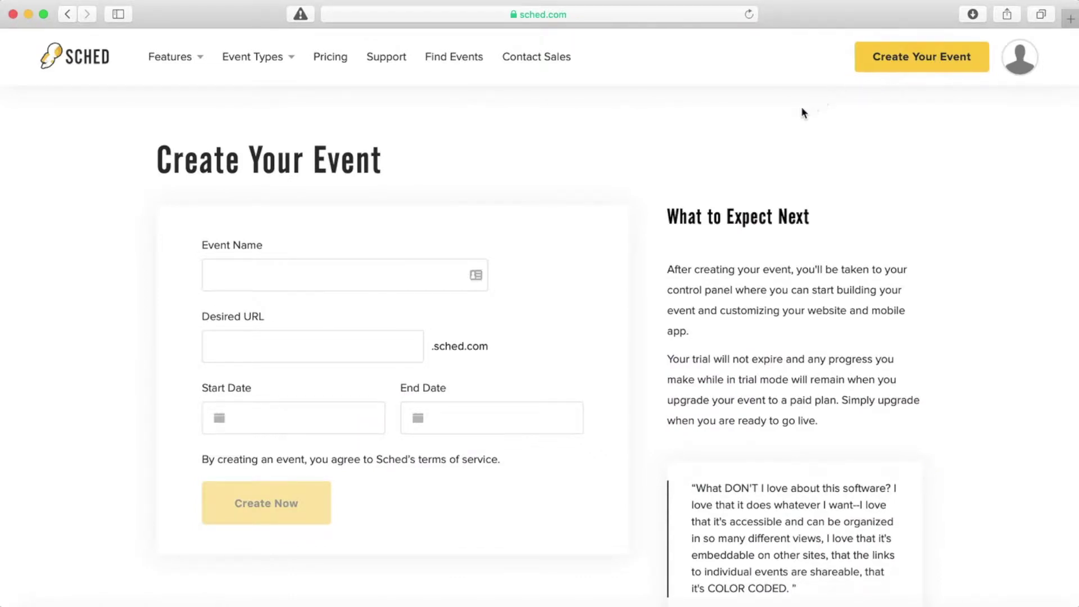
Step: Name the event 'Mary's test event 2019' and accept the URL marystestevent2019.sched.com
{"action": "left_click", "coordinate": [388, 270]}
{"action": "type", "text": "M"}
{"action": "type", "text": "ary'"}
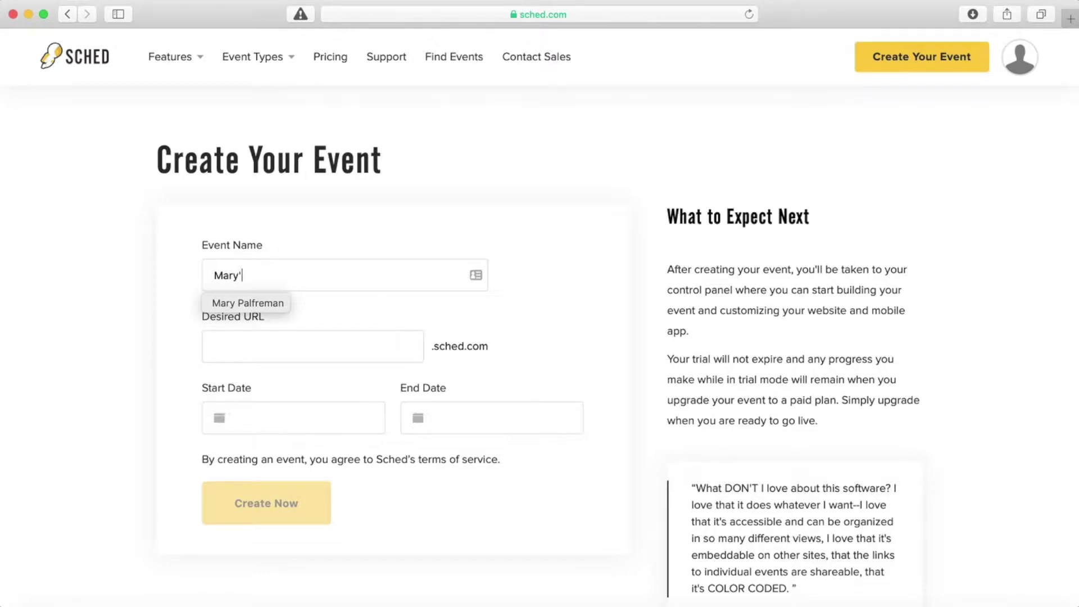
{"action": "type", "text": "s t"}
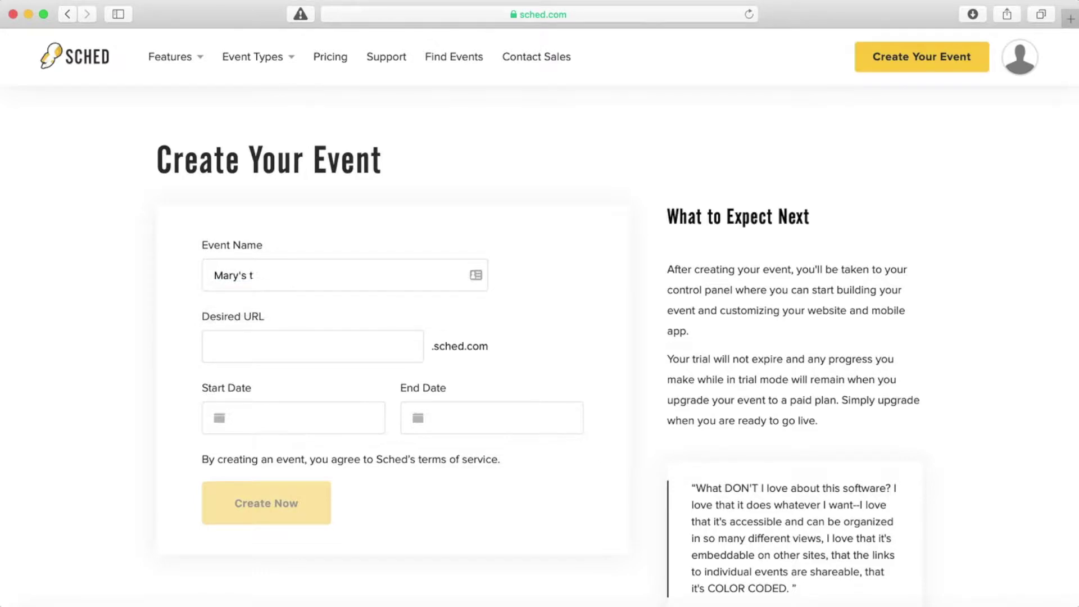
{"action": "type", "text": "est event"}
{"action": "left_click", "coordinate": [310, 341]}
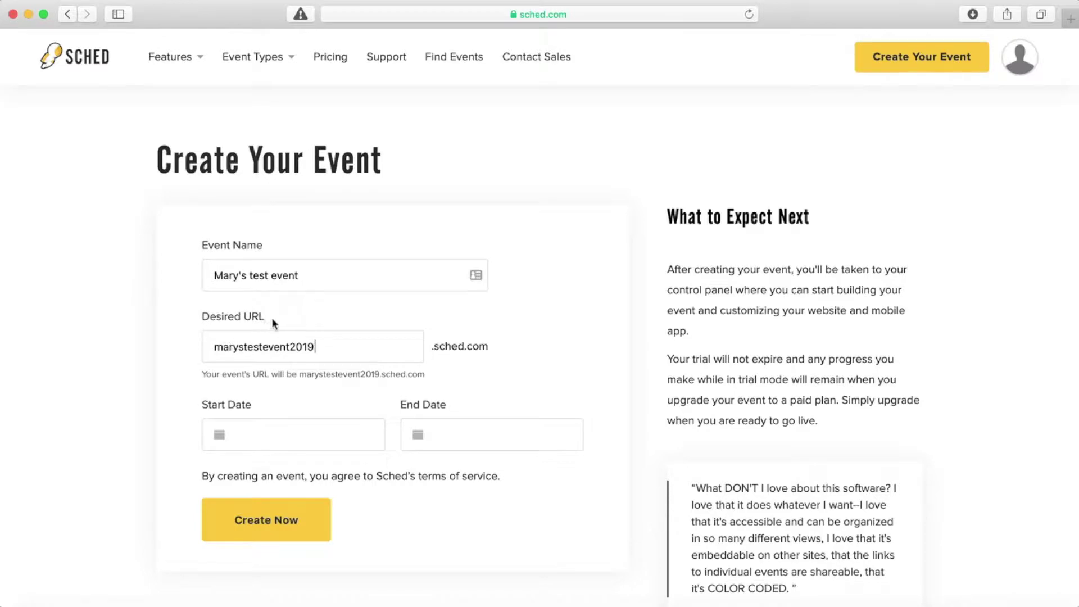
{"action": "left_click", "coordinate": [308, 279]}
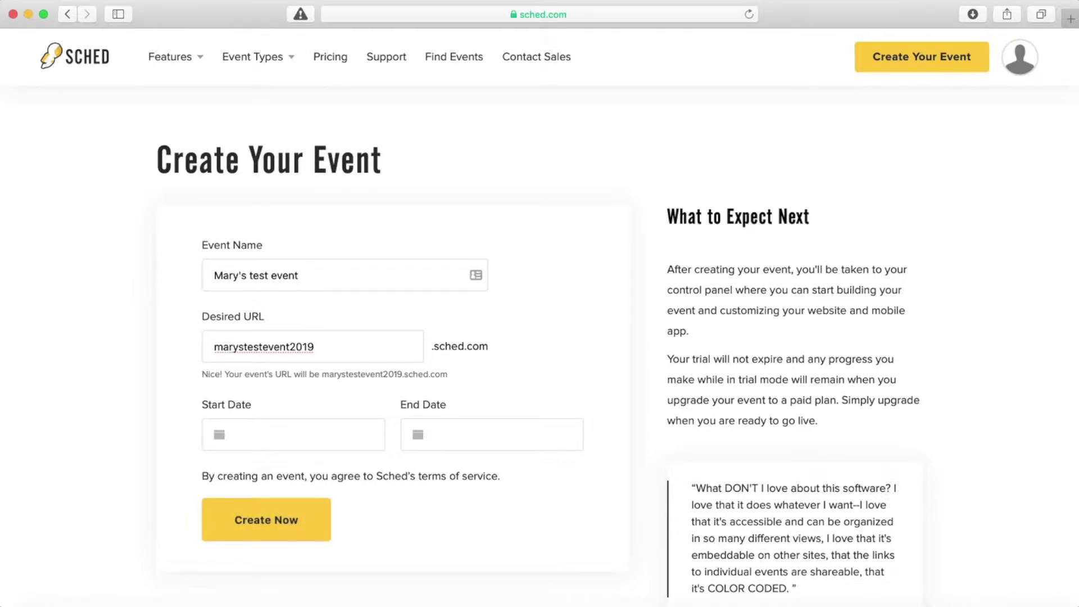
{"action": "type", "text": " 2019"}
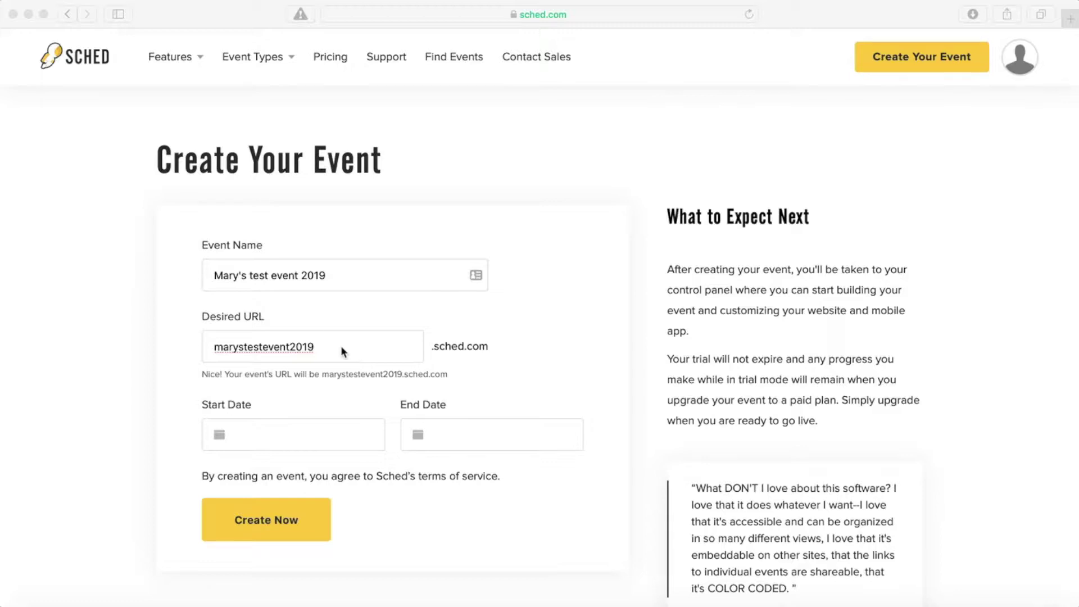
Step: Shorten the event's web address to mte2019
{"action": "left_click", "coordinate": [290, 348]}
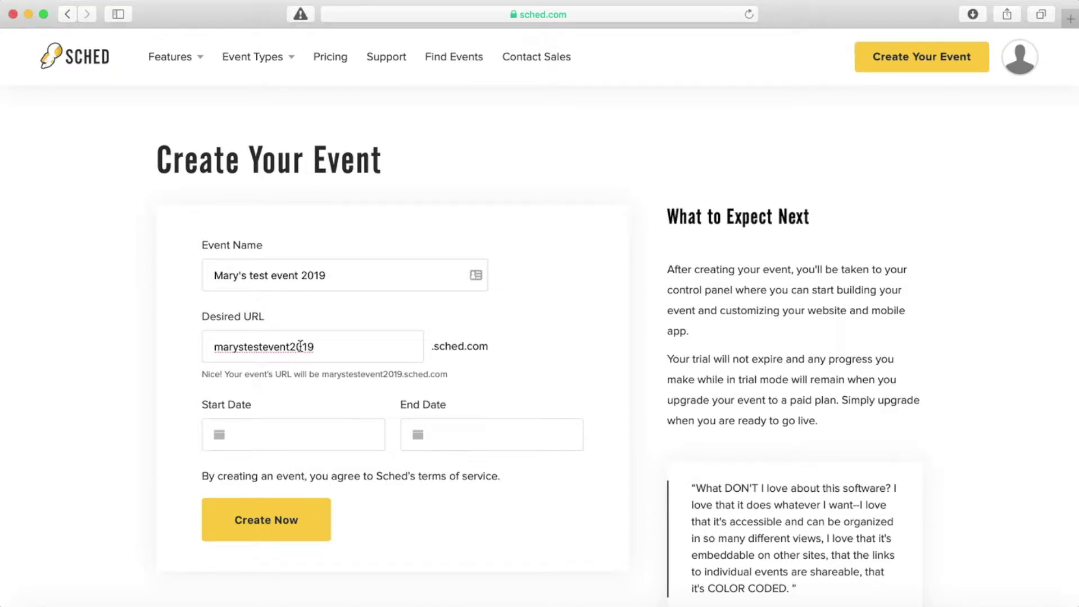
{"action": "key", "text": "BackSpace"}
{"action": "key", "text": "BackSpace"}
{"action": "key", "text": "BackSpace"}
{"action": "key", "text": "BackSpace"}
{"action": "key", "text": "BackSpace"}
{"action": "key", "text": "BackSpace"}
{"action": "key", "text": "BackSpace"}
{"action": "key", "text": "BackSpace"}
{"action": "key", "text": "BackSpace"}
{"action": "key", "text": "BackSpace"}
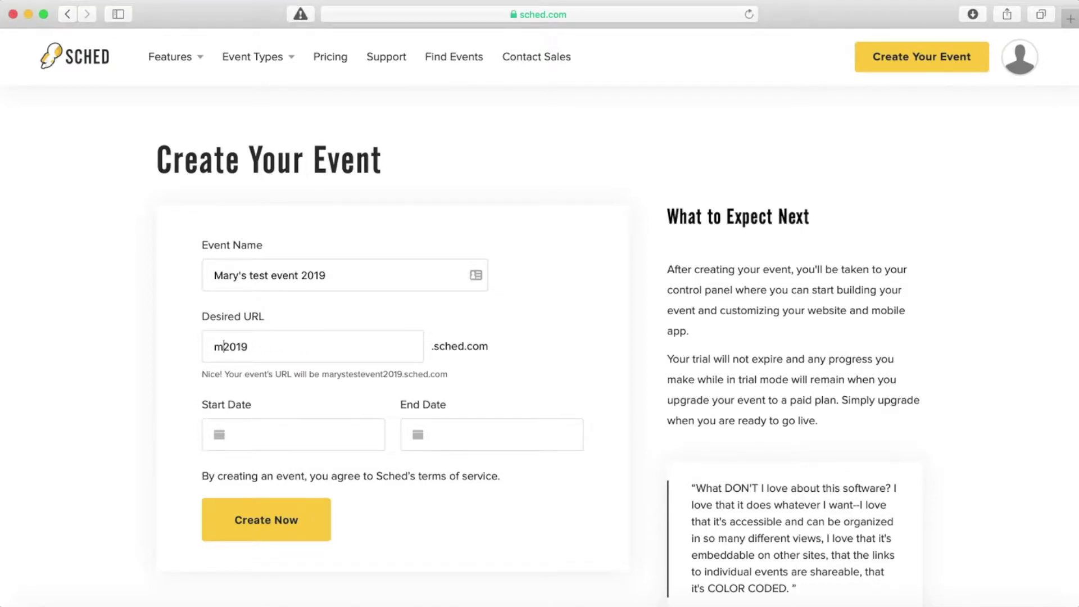
{"action": "key", "text": "BackSpace"}
{"action": "type", "text": "MT"}
{"action": "type", "text": "E"}
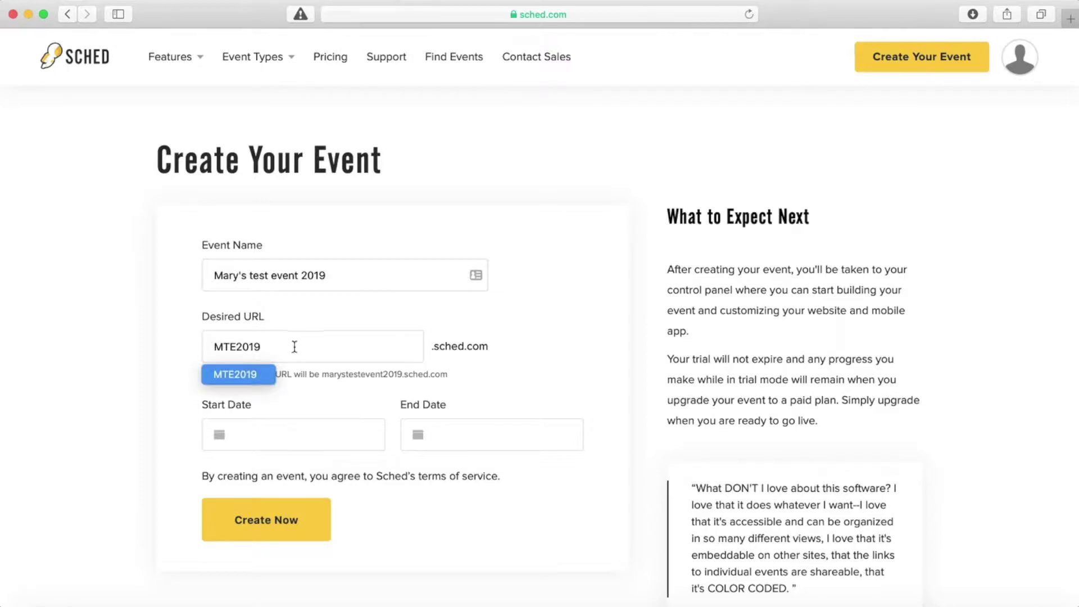
Step: Set the start date to 17 August 2019 and create the event
{"action": "left_click", "coordinate": [260, 429]}
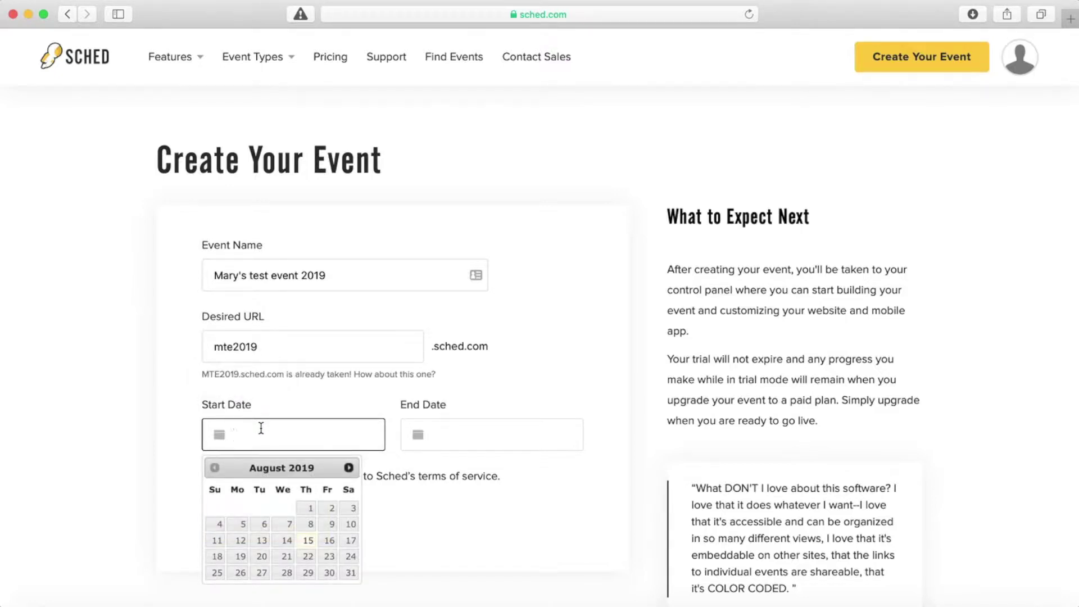
{"action": "left_click", "coordinate": [349, 541]}
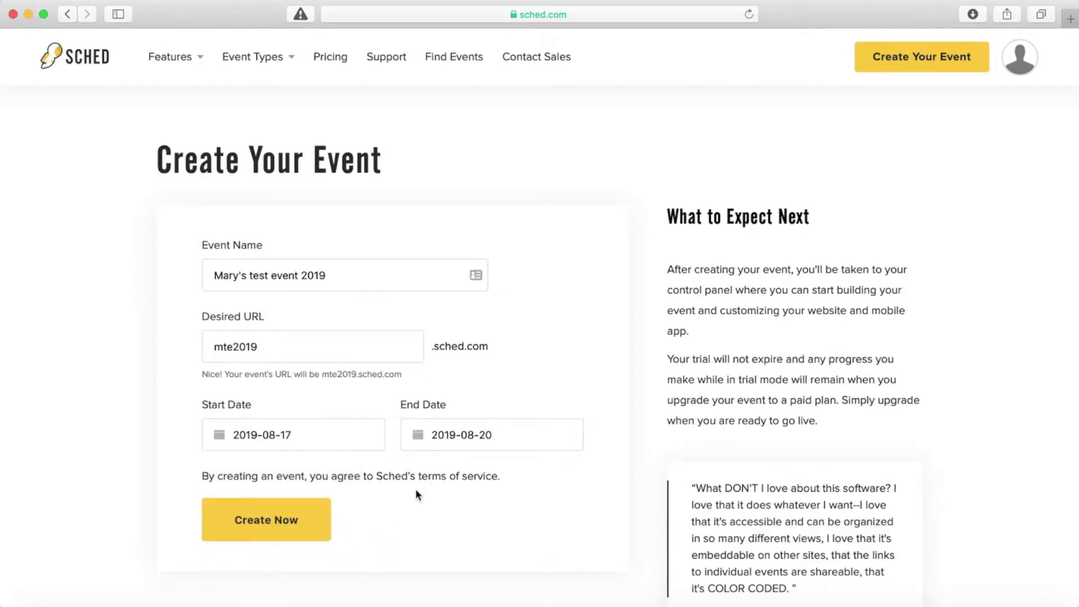
{"action": "left_click", "coordinate": [283, 525]}
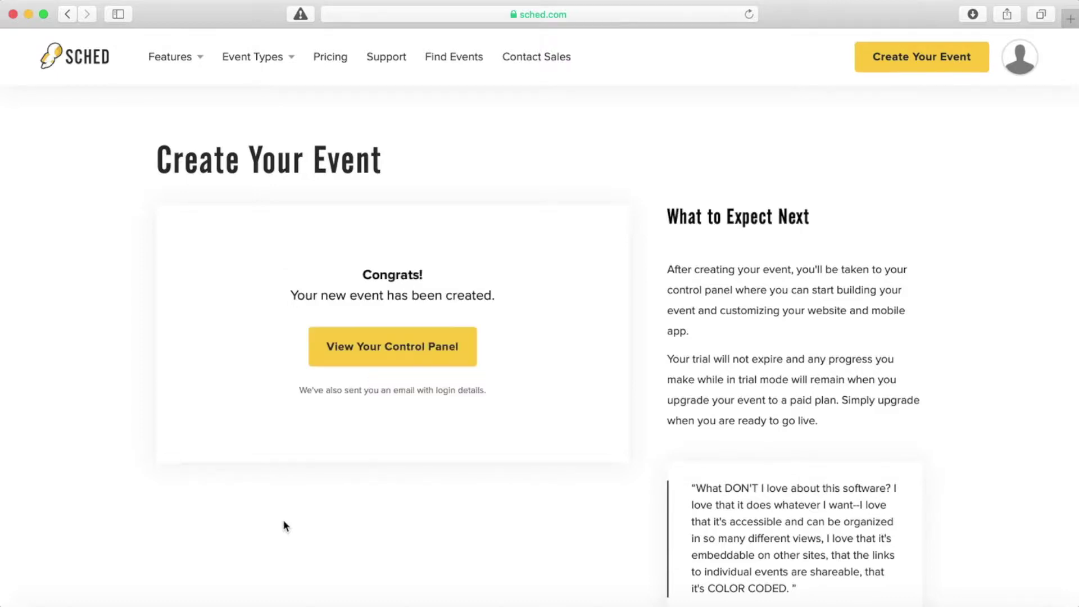
Step: Enter the control panel for Mary's test event 2019 and reach its Speakers page
{"action": "left_click", "coordinate": [375, 350]}
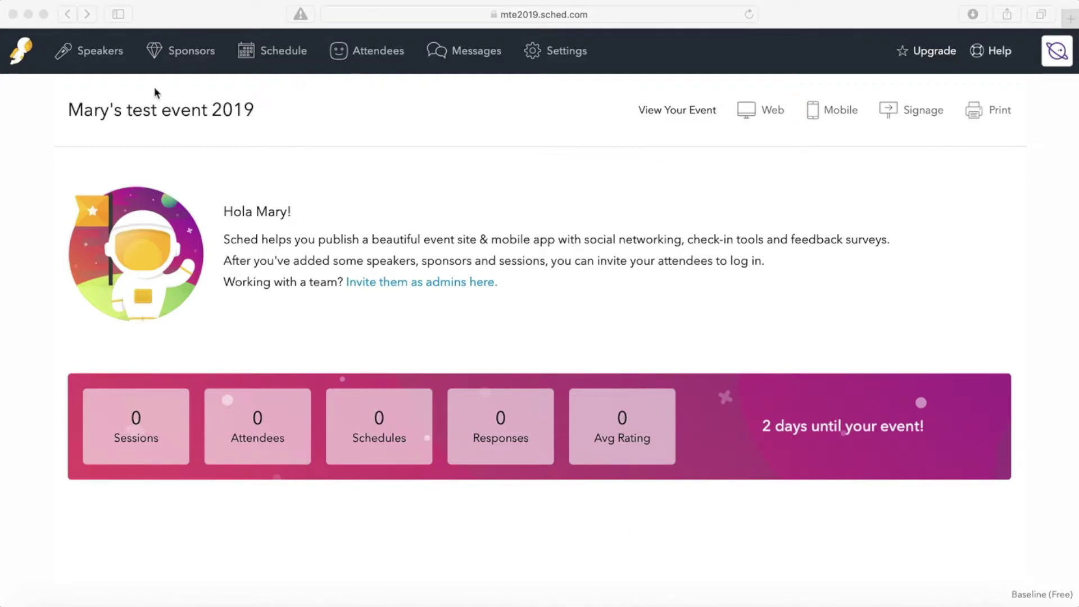
{"action": "left_click", "coordinate": [111, 53]}
Step: Bring up the Add Speakers form, browse it and its Rename option, then close it
{"action": "left_click", "coordinate": [111, 54]}
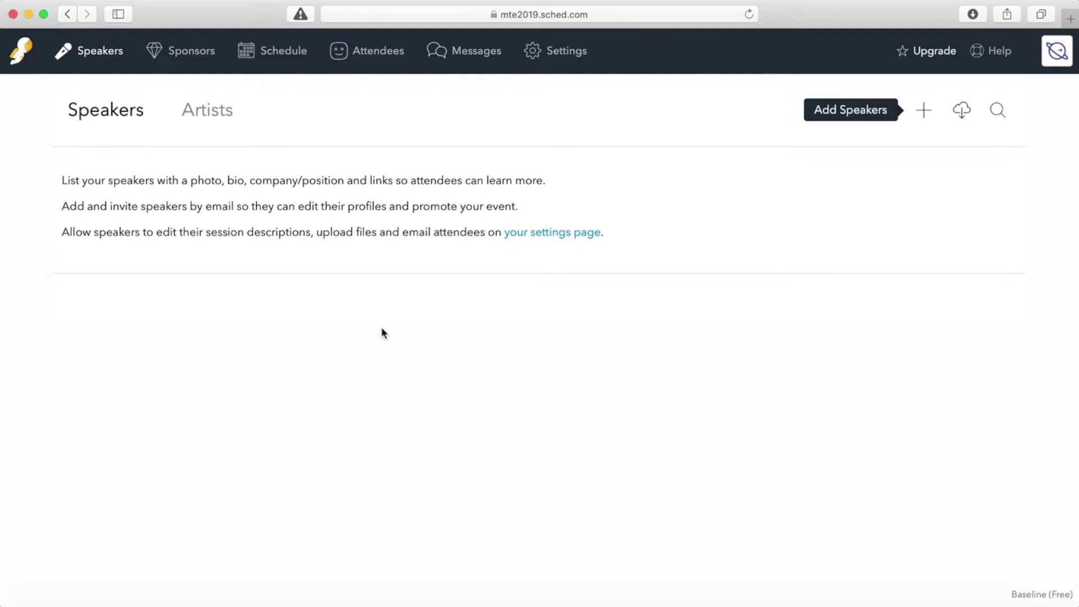
{"action": "left_click", "coordinate": [925, 110]}
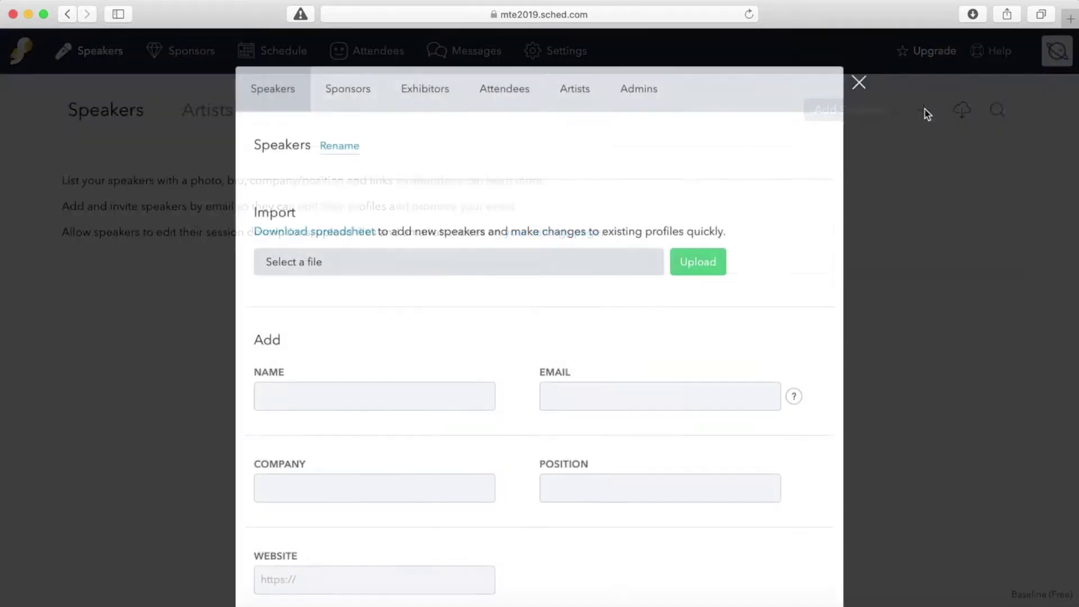
{"action": "scroll", "coordinate": [768, 302], "scroll_direction": "down", "scroll_amount": 3}
{"action": "scroll", "coordinate": [768, 302], "scroll_direction": "down", "scroll_amount": 2}
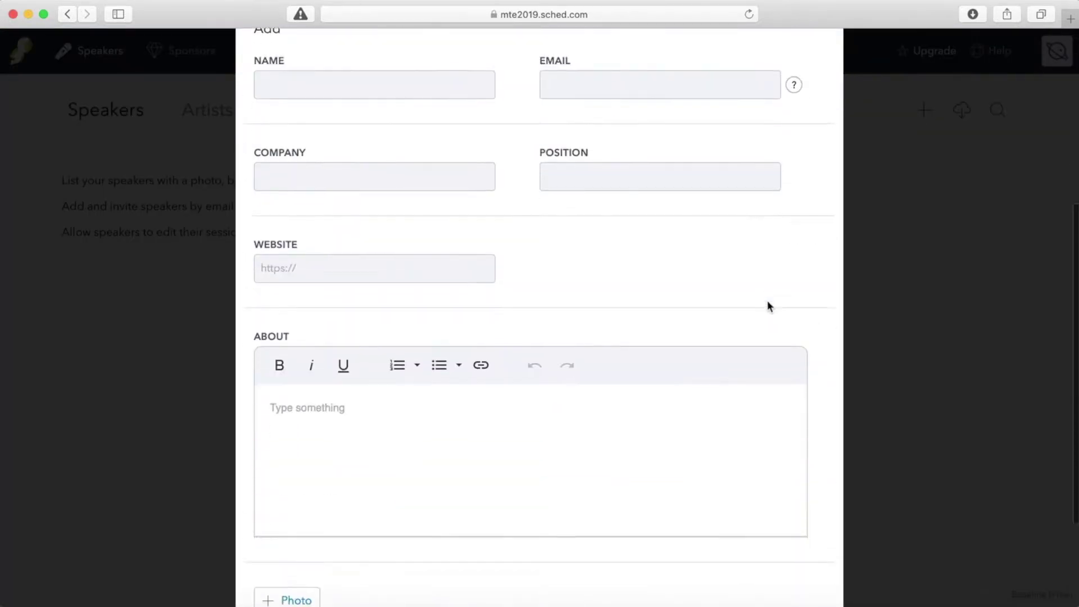
{"action": "scroll", "coordinate": [768, 302], "scroll_direction": "down", "scroll_amount": 3}
{"action": "scroll", "coordinate": [768, 304], "scroll_direction": "up", "scroll_amount": 8}
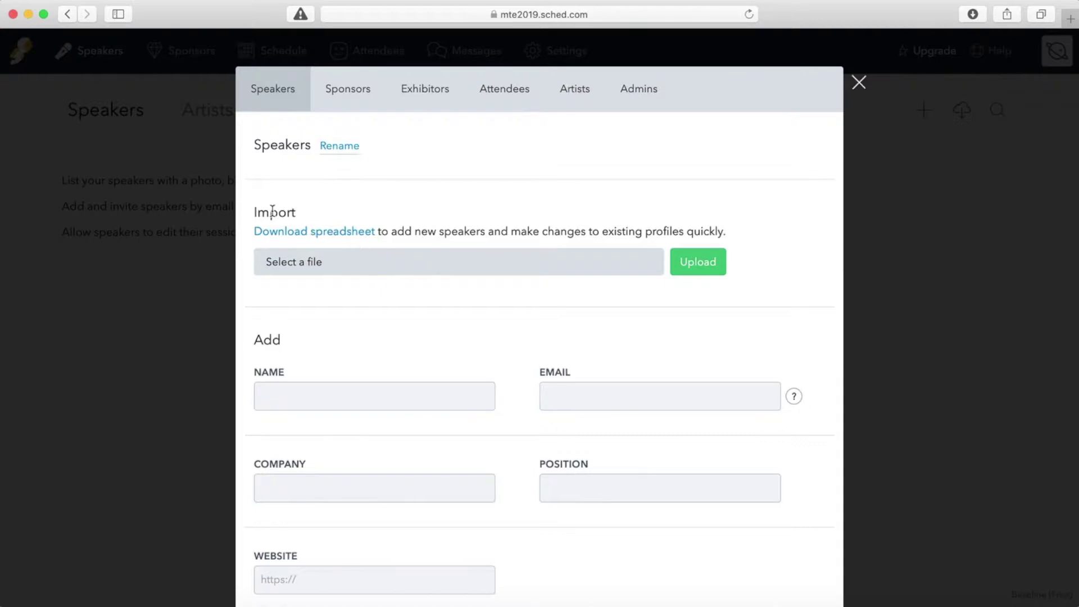
{"action": "left_click", "coordinate": [341, 148]}
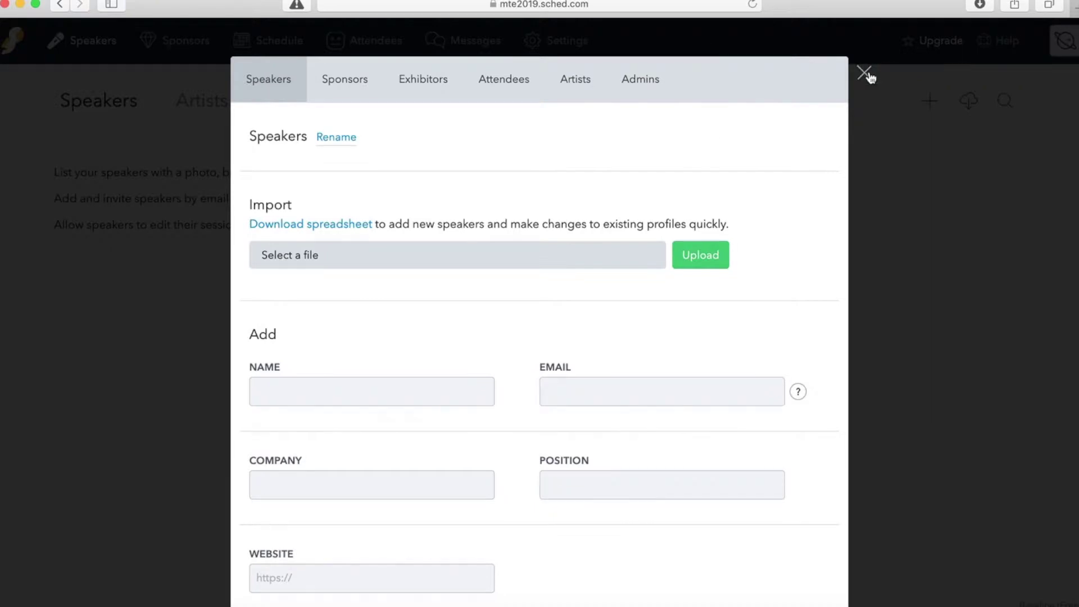
{"action": "left_click", "coordinate": [864, 72]}
Step: On the Sponsors page, view the Add Sponsors form and its Rename option, then close it
{"action": "left_click", "coordinate": [196, 49]}
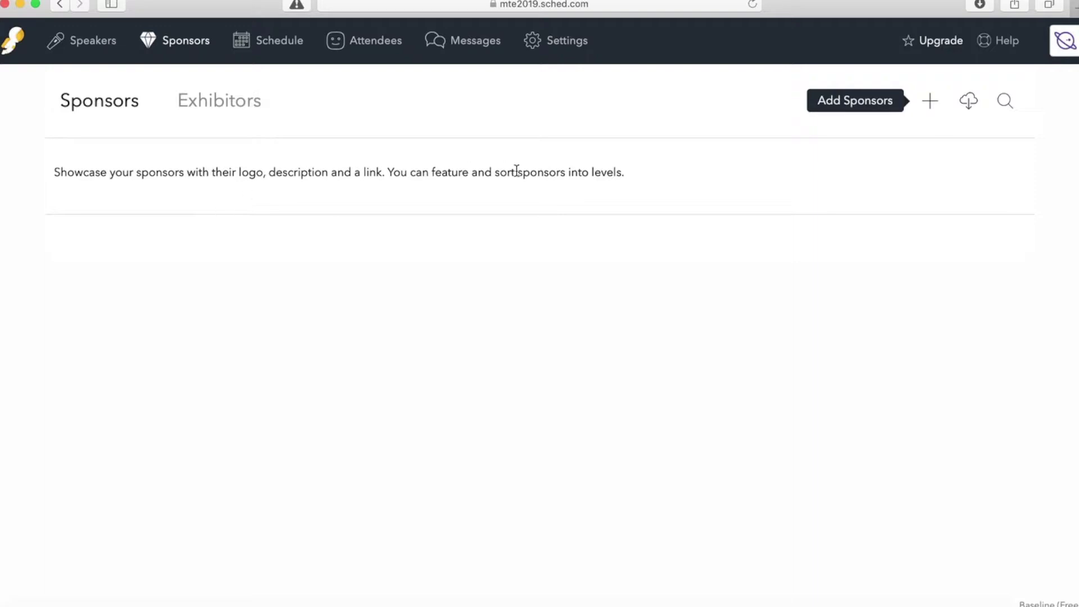
{"action": "left_click", "coordinate": [930, 101]}
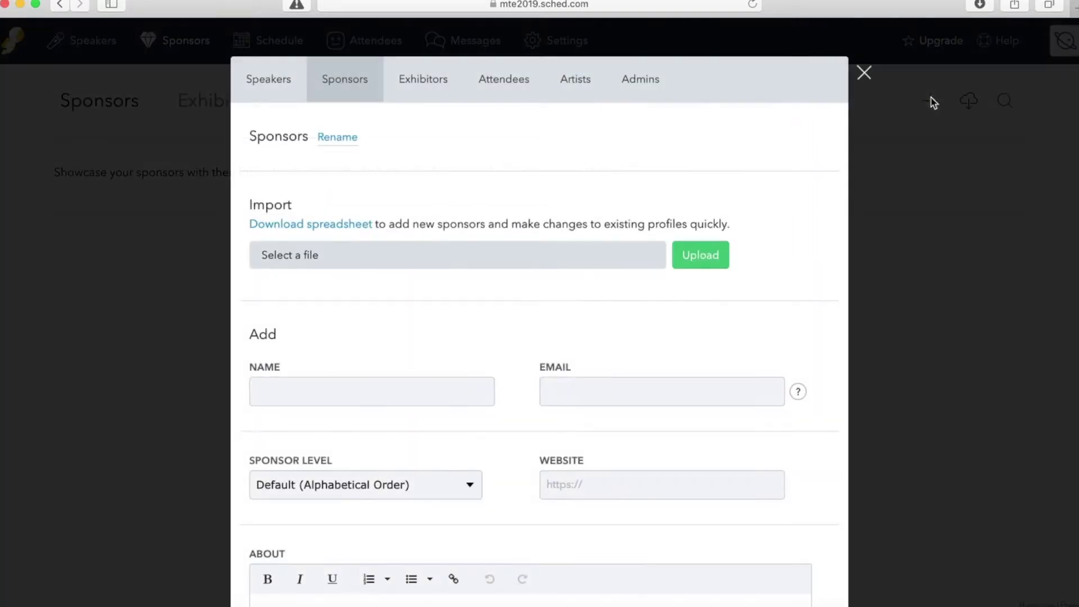
{"action": "left_click", "coordinate": [348, 144]}
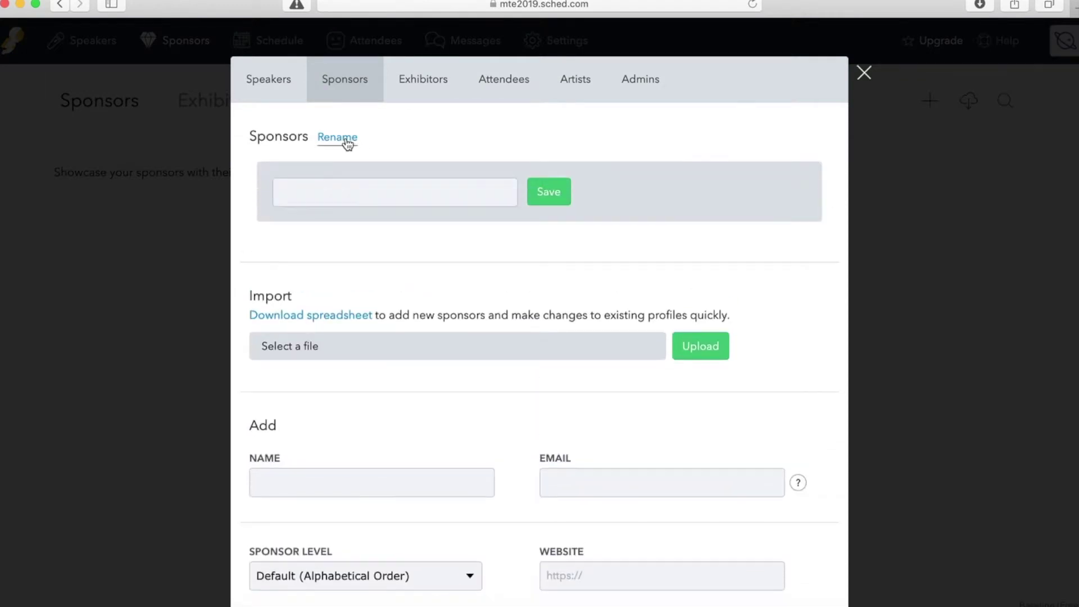
{"action": "left_click", "coordinate": [865, 74]}
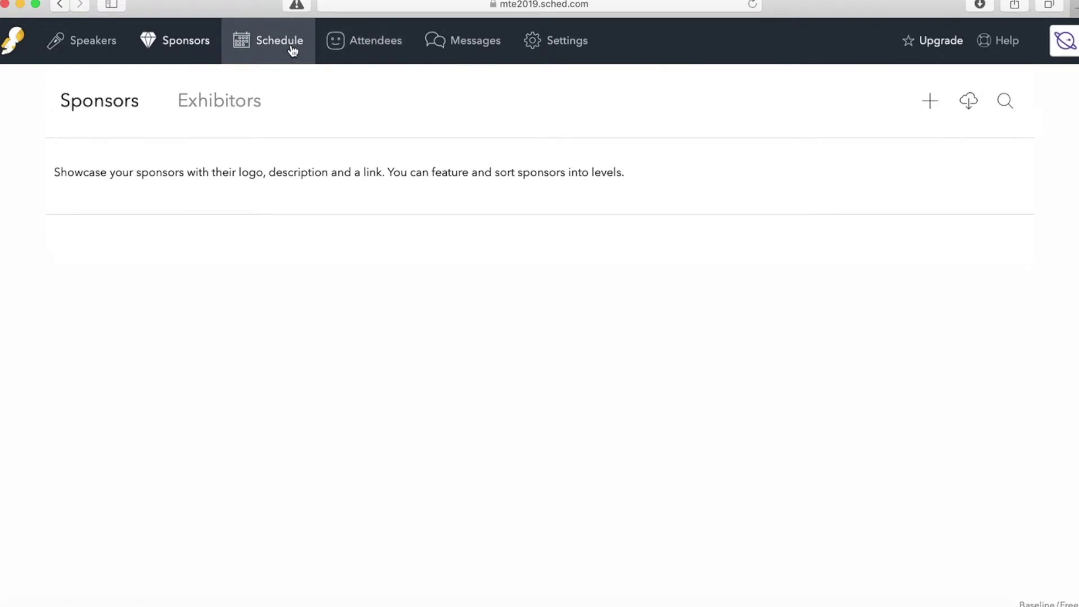
Step: Visit the still-empty Schedule page, then move on to the Messages page
{"action": "left_click", "coordinate": [292, 48]}
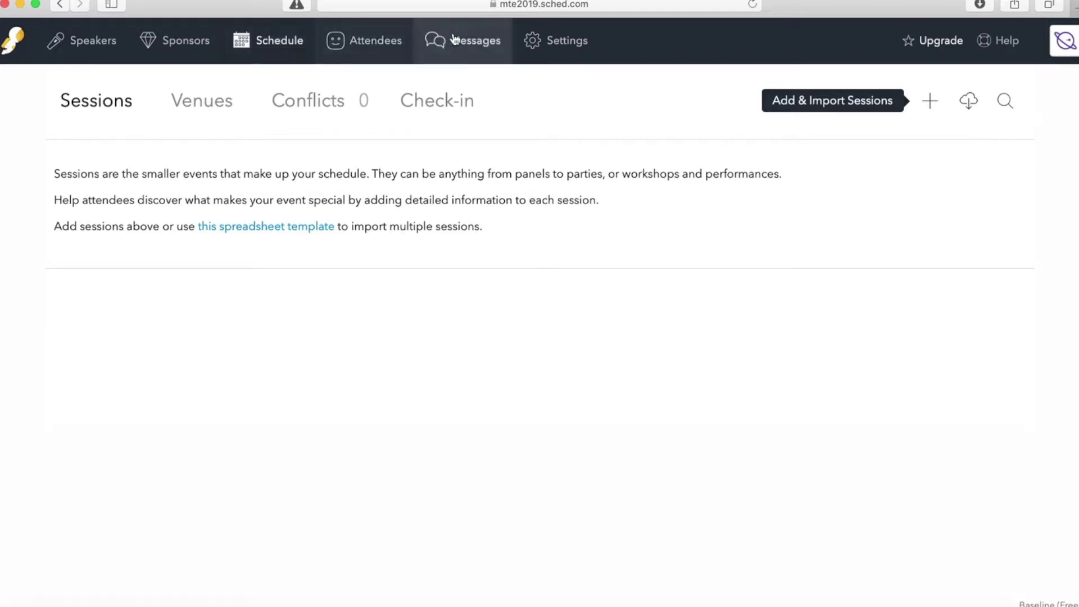
{"action": "left_click", "coordinate": [477, 44]}
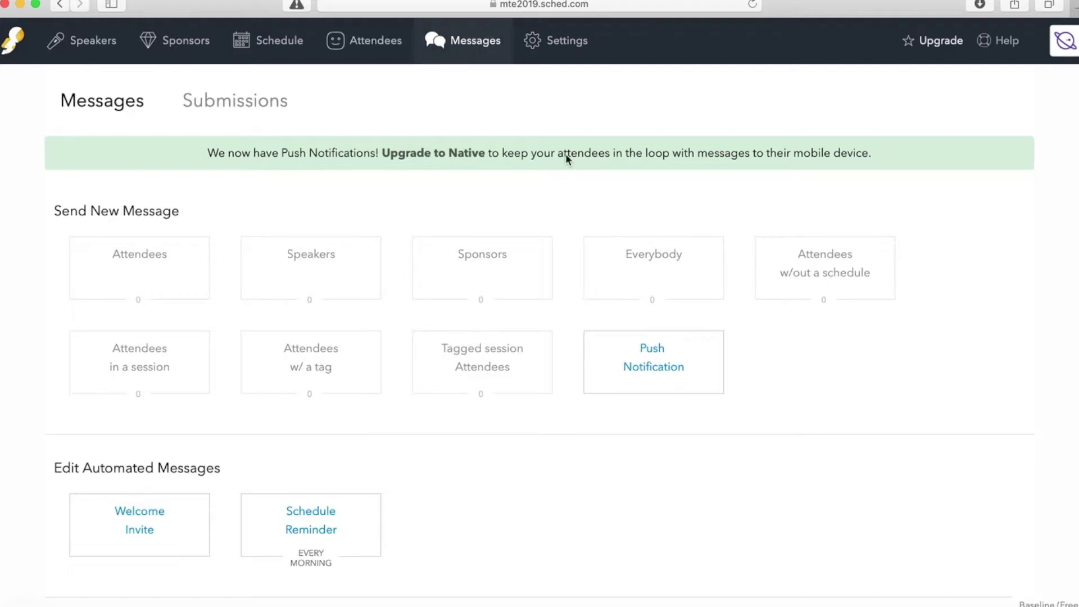
Step: Review the message options and open the Welcome Invite automated email editor
{"action": "scroll", "coordinate": [621, 284], "scroll_direction": "down", "scroll_amount": 2}
{"action": "scroll", "coordinate": [622, 284], "scroll_direction": "down", "scroll_amount": 1}
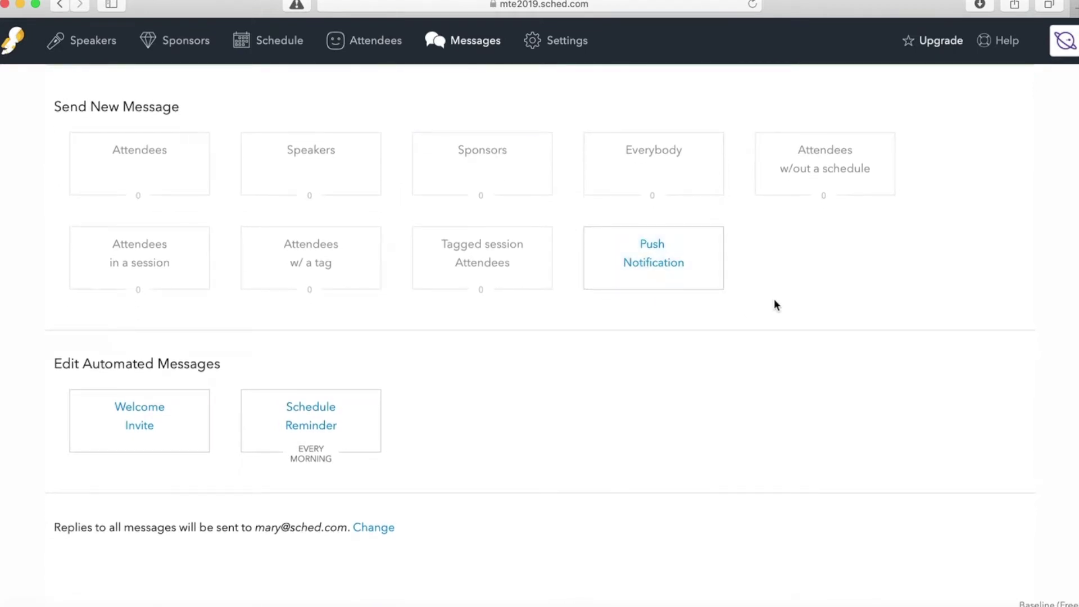
{"action": "scroll", "coordinate": [886, 403], "scroll_direction": "up", "scroll_amount": 3}
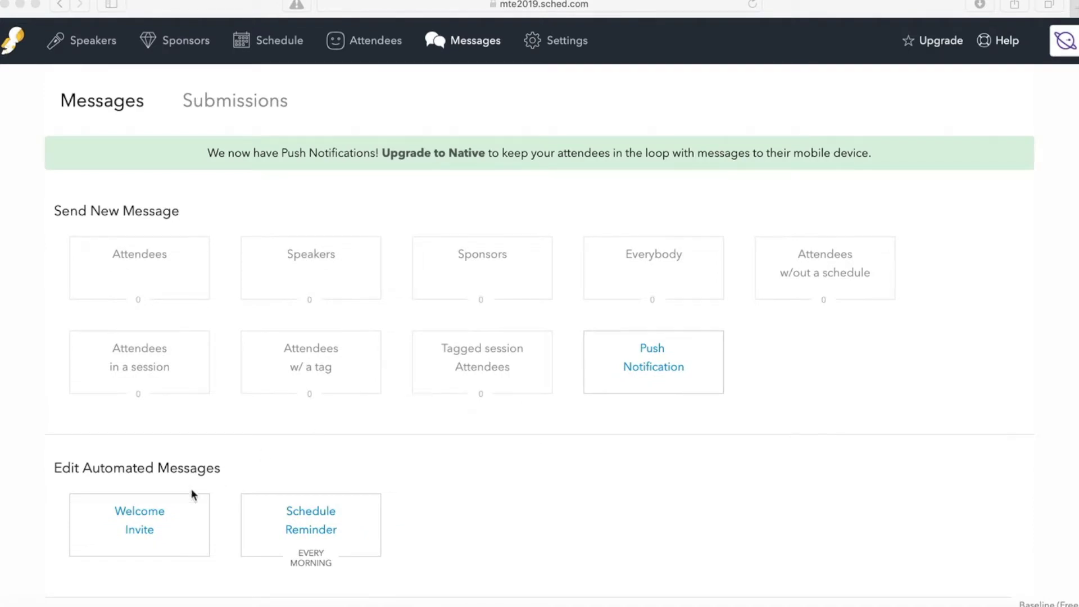
{"action": "left_click", "coordinate": [152, 516]}
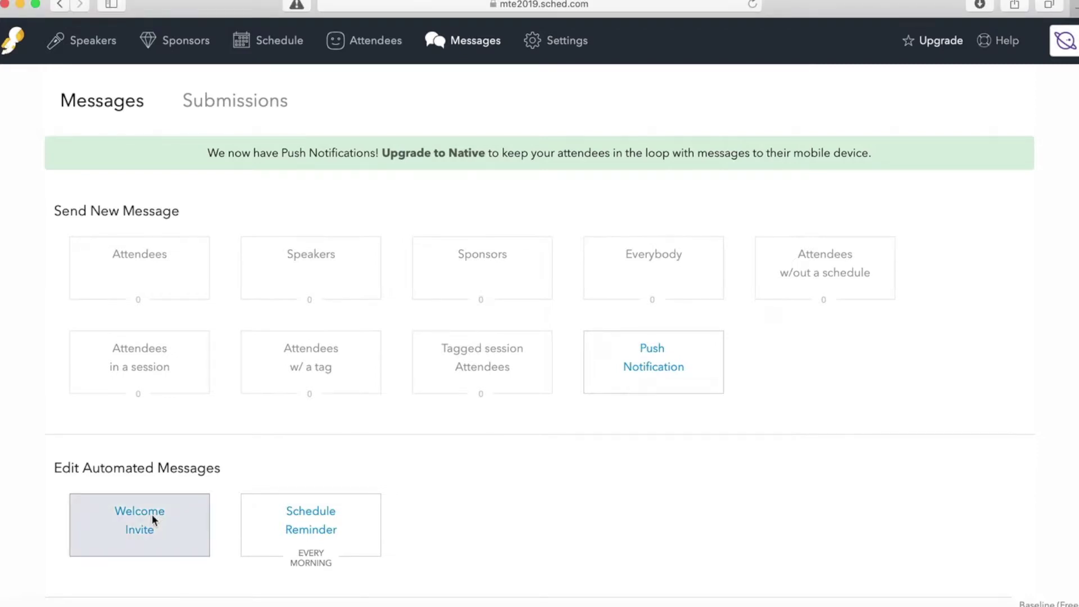
{"action": "left_click", "coordinate": [152, 514]}
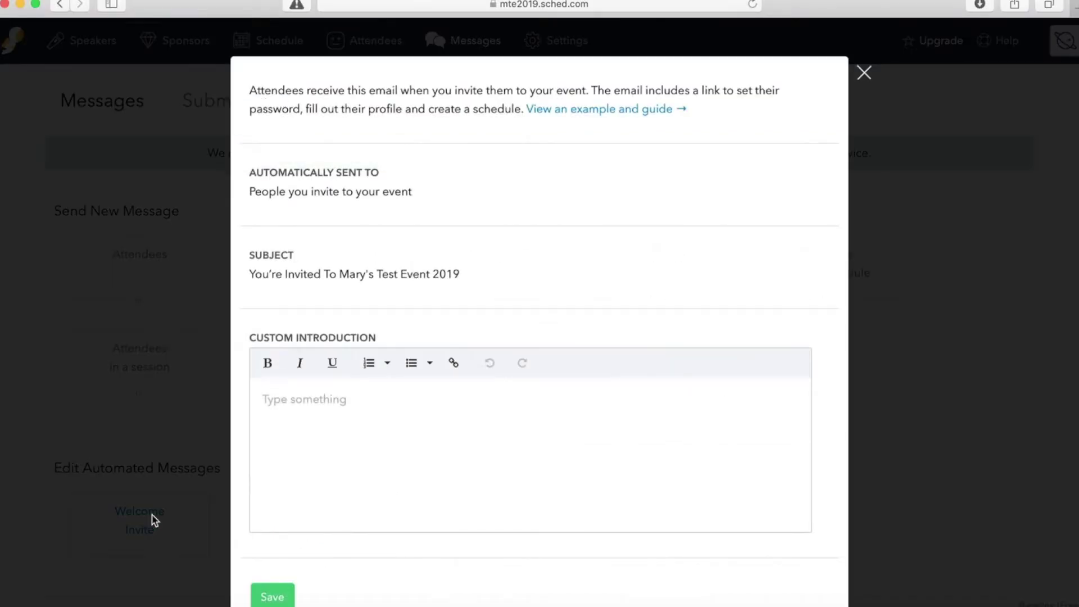
Step: Close the Welcome Invite editor and bring up the Schedule Reminder email settings
{"action": "scroll", "coordinate": [593, 444], "scroll_direction": "down", "scroll_amount": 3}
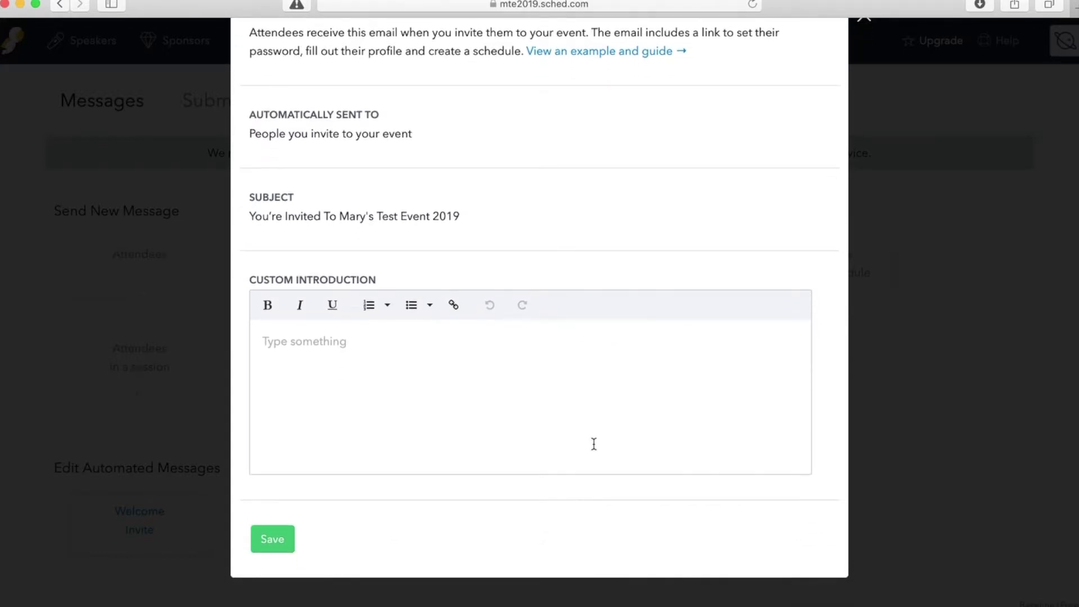
{"action": "scroll", "coordinate": [593, 444], "scroll_direction": "up", "scroll_amount": 3}
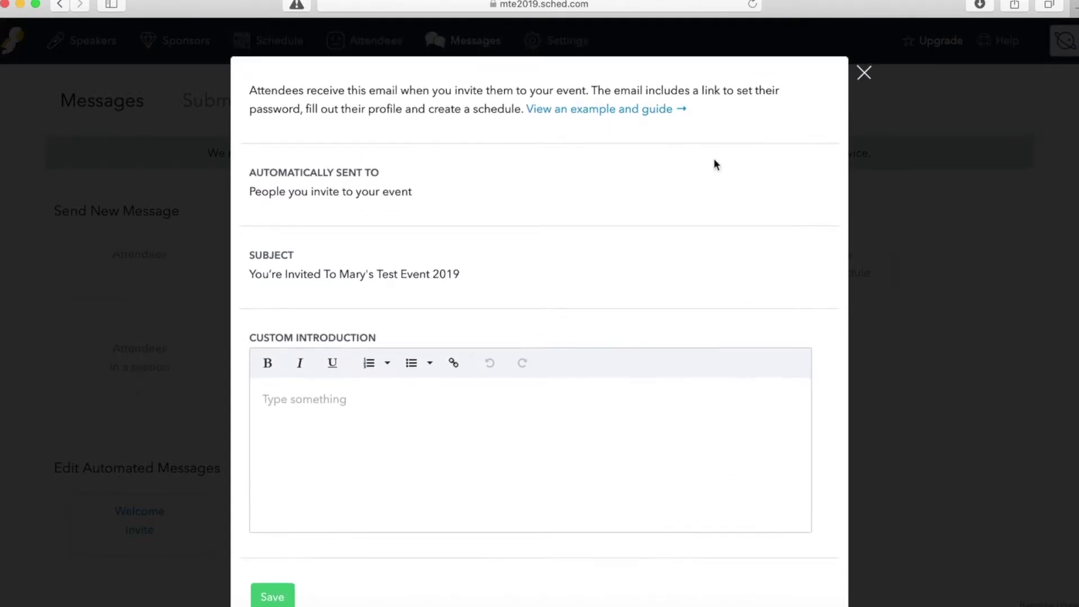
{"action": "left_click", "coordinate": [864, 74]}
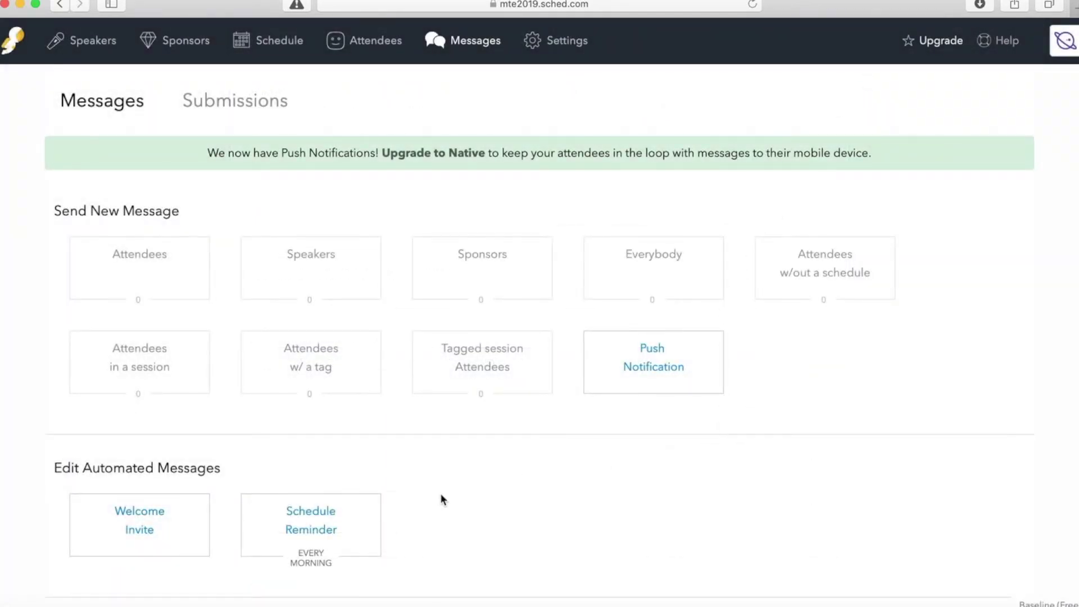
{"action": "left_click", "coordinate": [320, 513]}
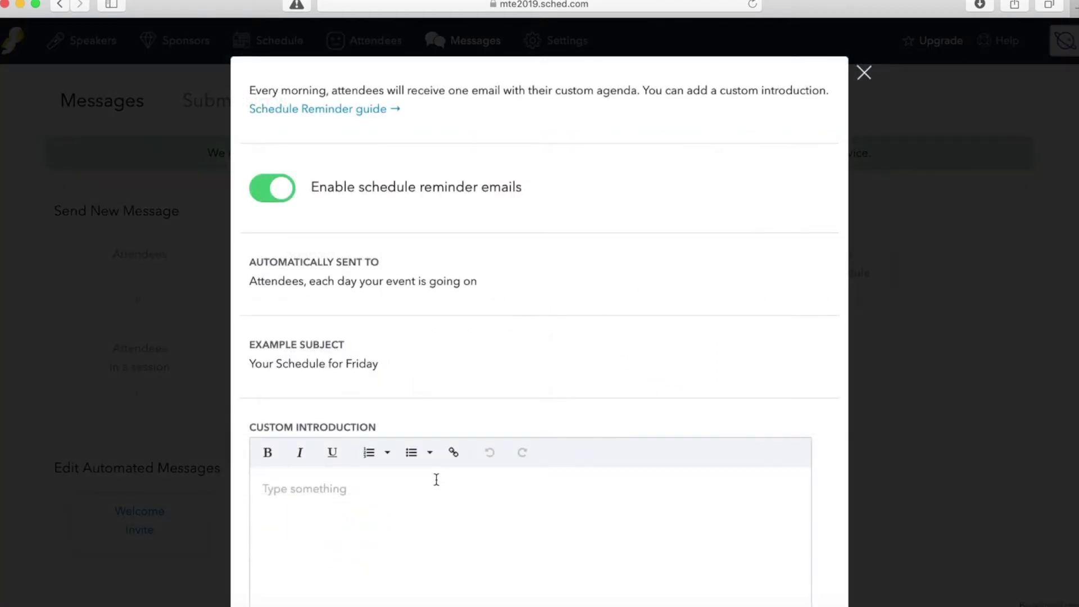
Step: Look through the Schedule Reminder editor and close it, back on the Messages page
{"action": "scroll", "coordinate": [586, 470], "scroll_direction": "down", "scroll_amount": 5}
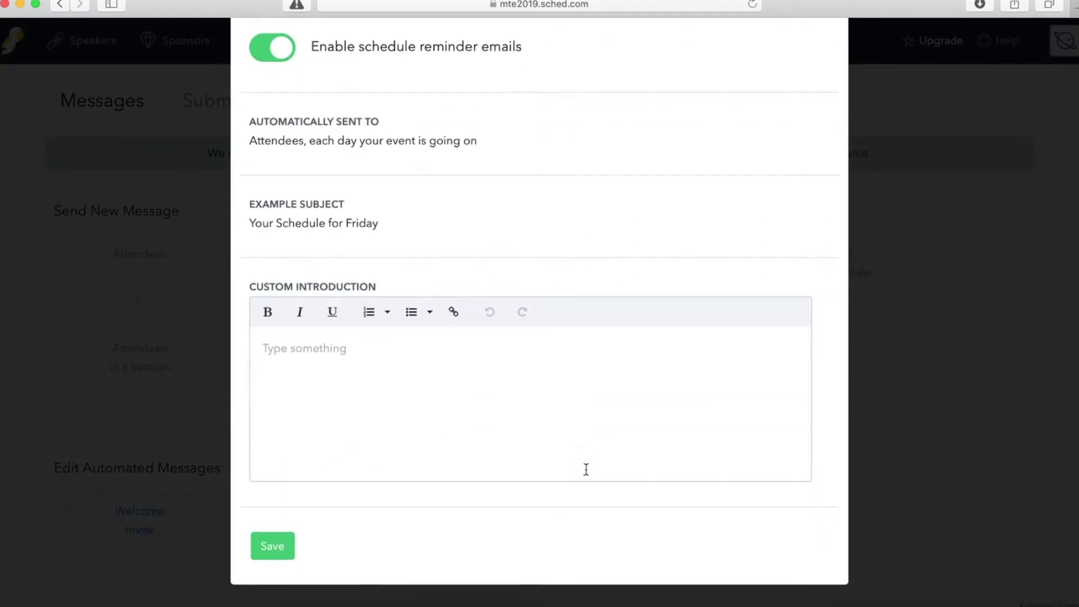
{"action": "scroll", "coordinate": [585, 469], "scroll_direction": "up", "scroll_amount": 5}
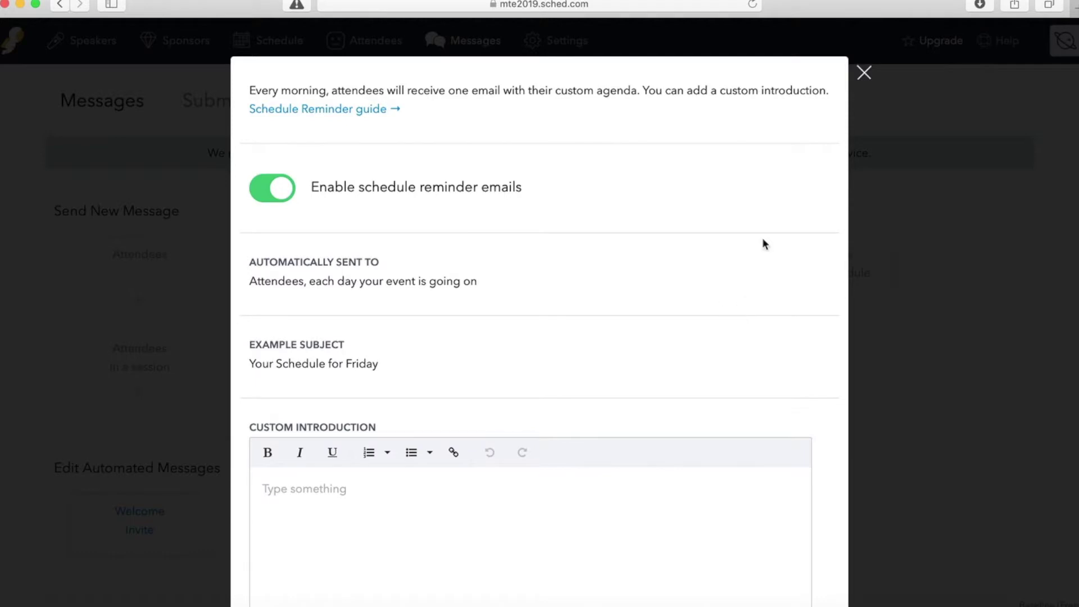
{"action": "left_click", "coordinate": [863, 76]}
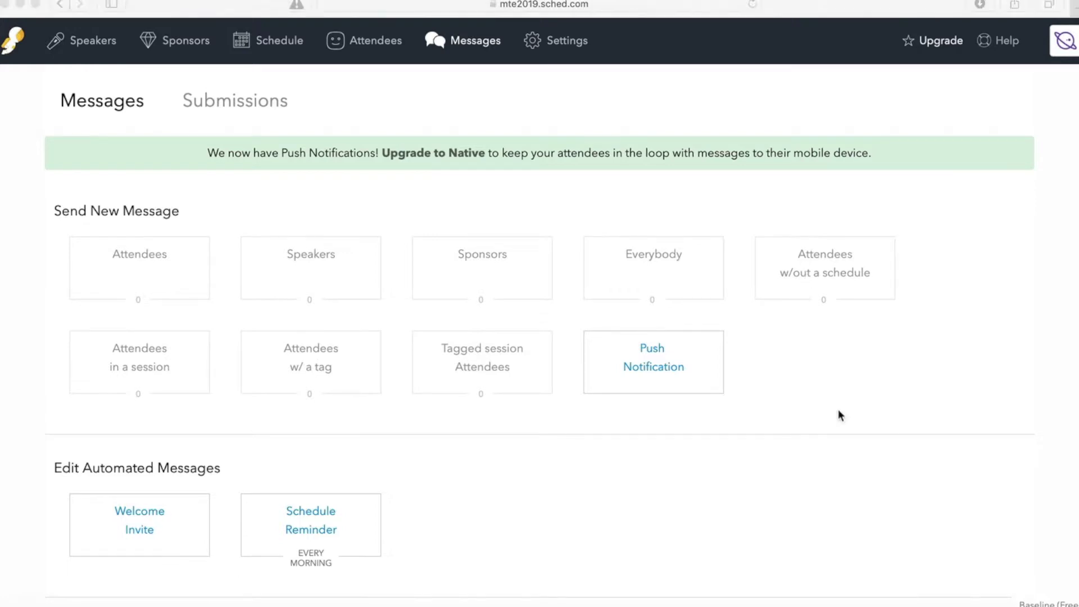
{"action": "left_click", "coordinate": [567, 51]}
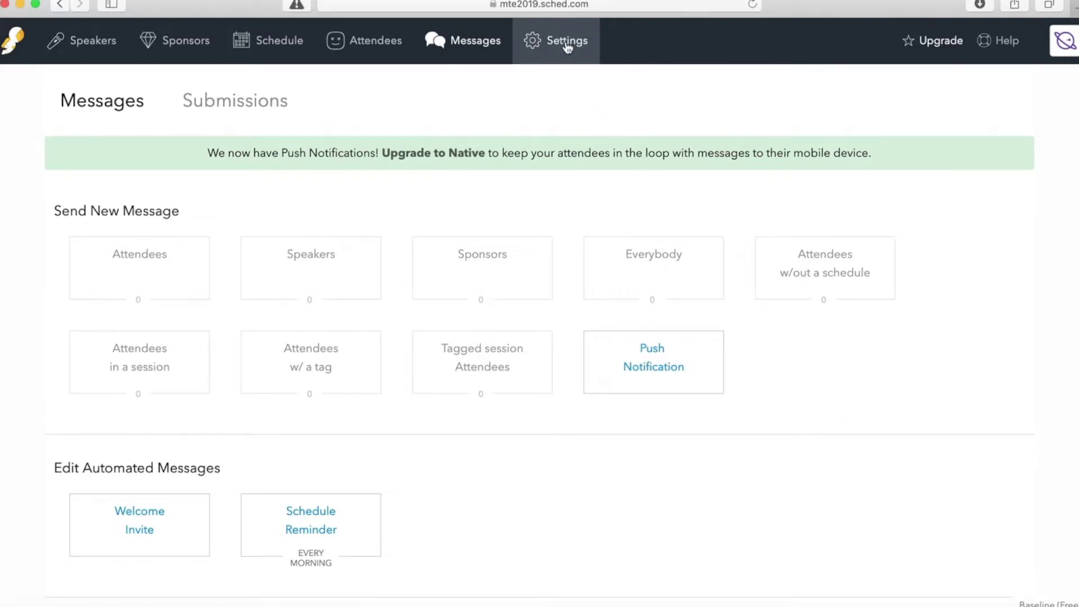
Step: Open General settings for Mary's Test Event 2019 and check its name and July 27–30 dates
{"action": "left_click", "coordinate": [569, 46]}
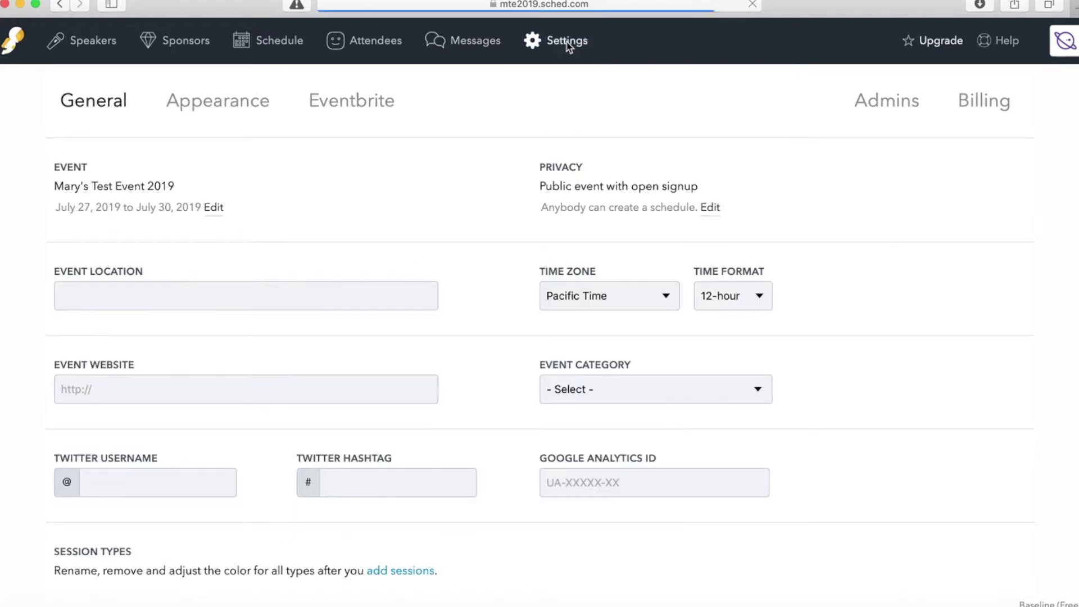
{"action": "left_click", "coordinate": [214, 208]}
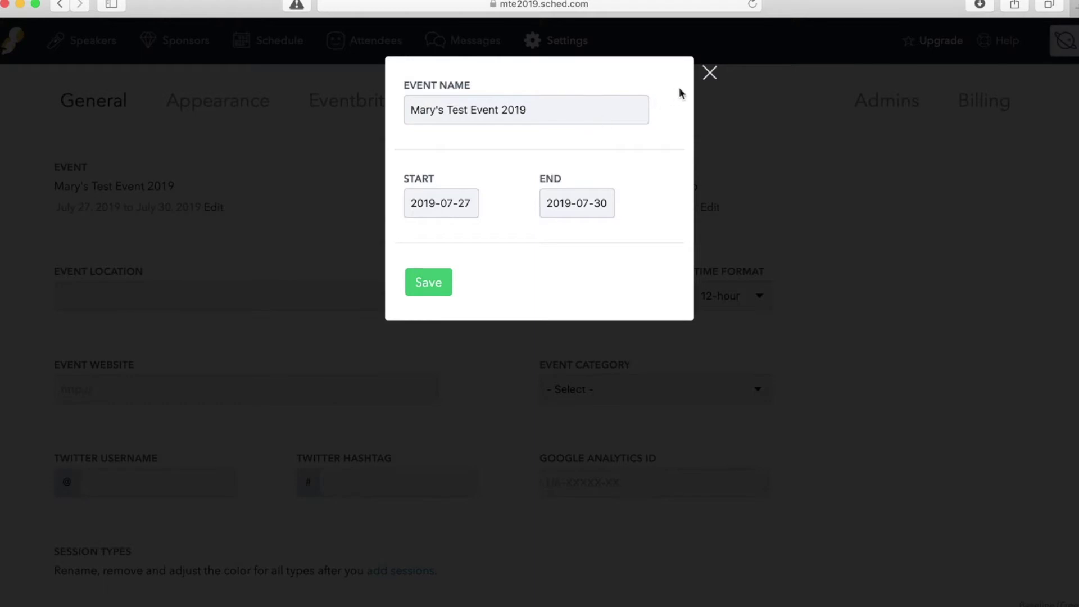
{"action": "left_click", "coordinate": [710, 73]}
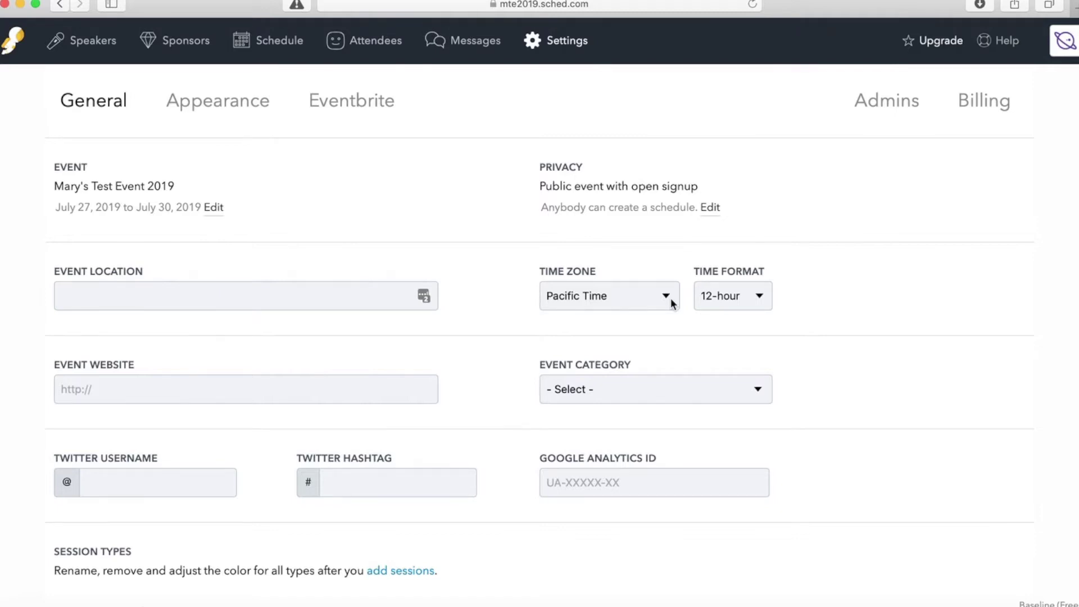
{"action": "left_click", "coordinate": [711, 208]}
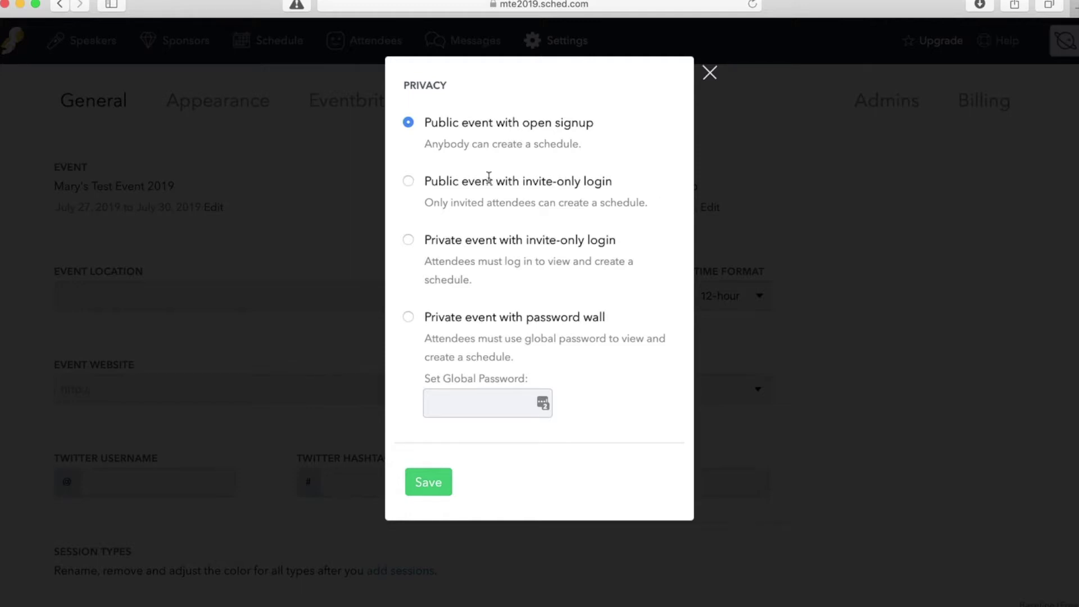
{"action": "left_click", "coordinate": [408, 181]}
{"action": "left_click", "coordinate": [409, 241]}
{"action": "left_click", "coordinate": [408, 317]}
{"action": "left_click", "coordinate": [709, 74]}
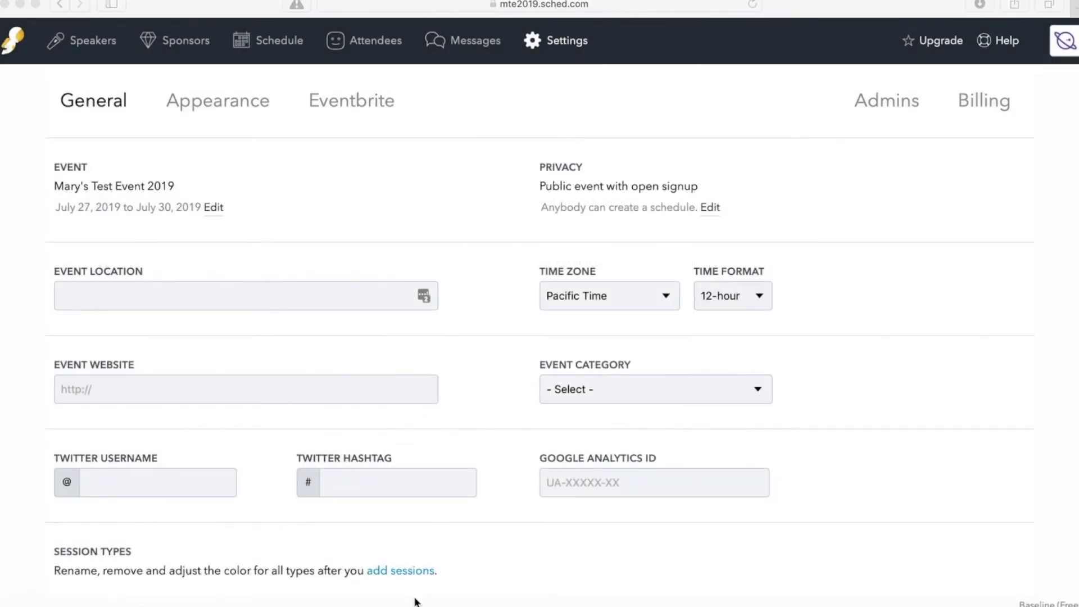
{"action": "scroll", "coordinate": [785, 528], "scroll_direction": "down", "scroll_amount": 1}
{"action": "scroll", "coordinate": [784, 528], "scroll_direction": "down", "scroll_amount": 3}
{"action": "scroll", "coordinate": [785, 528], "scroll_direction": "down", "scroll_amount": 1}
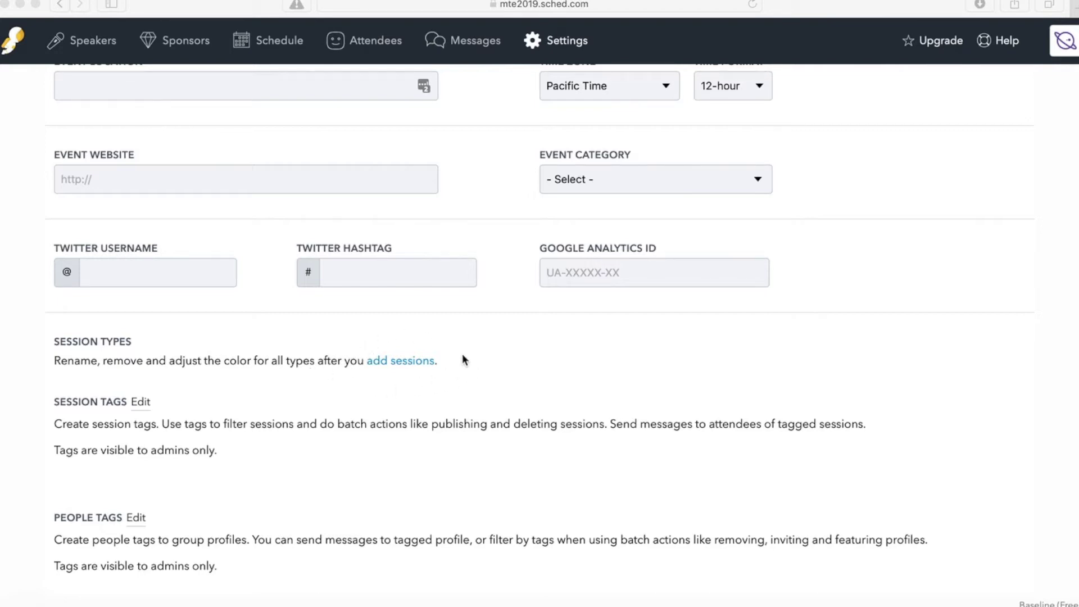
{"action": "scroll", "coordinate": [593, 432], "scroll_direction": "down", "scroll_amount": 1}
{"action": "scroll", "coordinate": [593, 433], "scroll_direction": "down", "scroll_amount": 3}
{"action": "scroll", "coordinate": [593, 433], "scroll_direction": "down", "scroll_amount": 1}
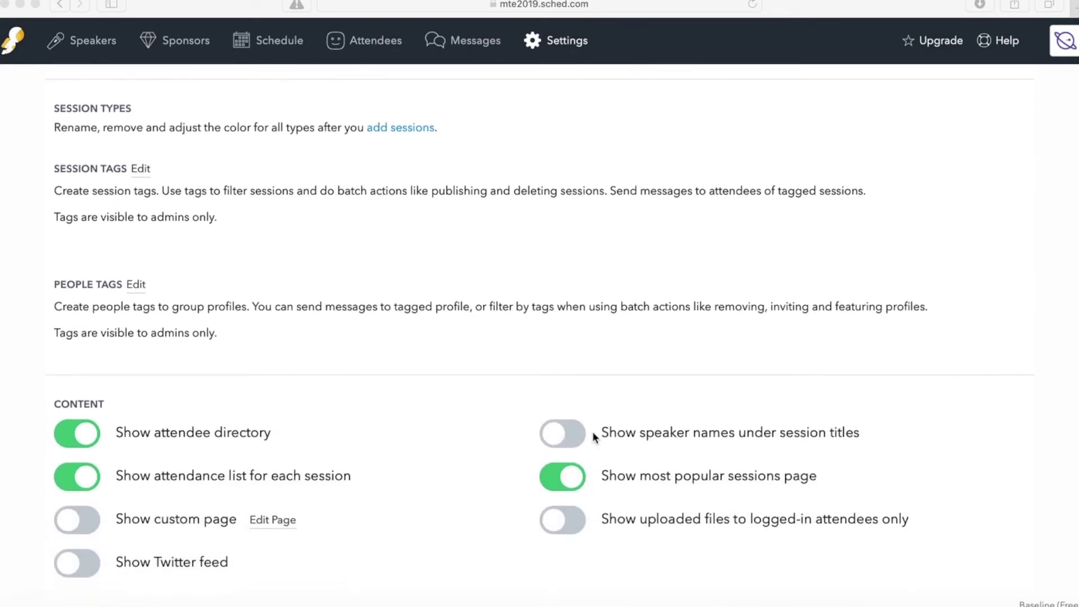
{"action": "scroll", "coordinate": [593, 433], "scroll_direction": "down", "scroll_amount": 1}
{"action": "scroll", "coordinate": [592, 430], "scroll_direction": "down", "scroll_amount": 1}
{"action": "scroll", "coordinate": [592, 431], "scroll_direction": "down", "scroll_amount": 1}
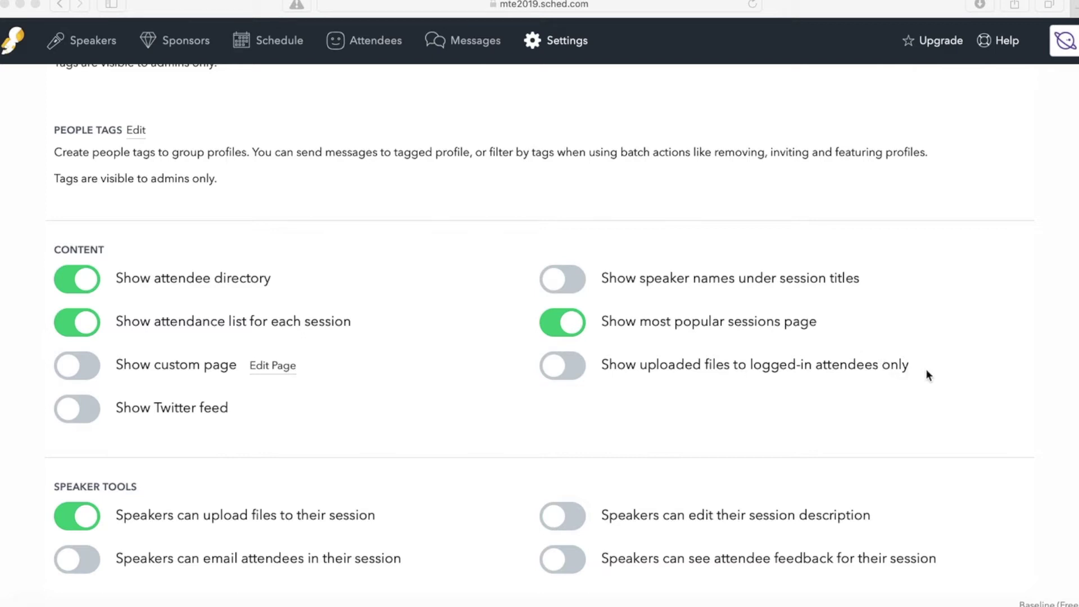
{"action": "scroll", "coordinate": [927, 376], "scroll_direction": "down", "scroll_amount": 5}
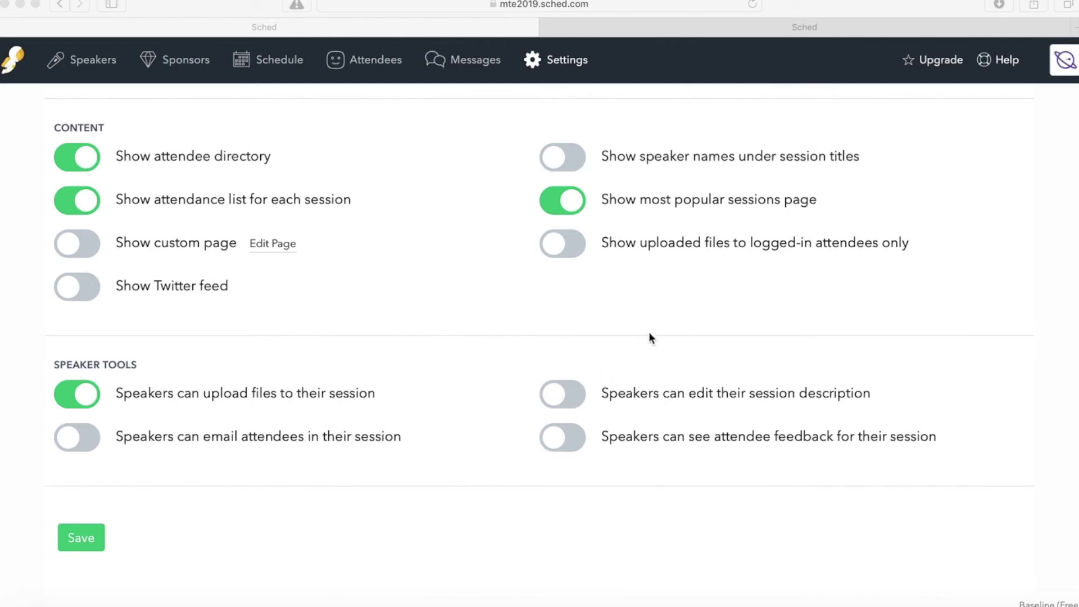
{"action": "left_click", "coordinate": [798, 28]}
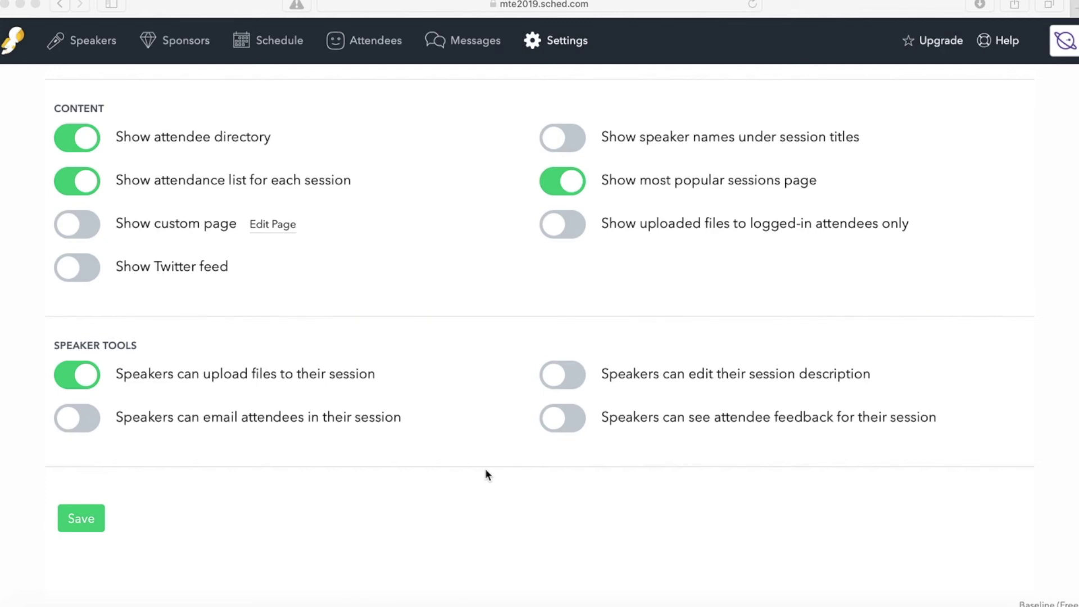
{"action": "scroll", "coordinate": [484, 474], "scroll_direction": "up", "scroll_amount": 15}
Step: Open the Appearance tab and review its Website and Mobile branding sections
{"action": "left_click", "coordinate": [225, 103]}
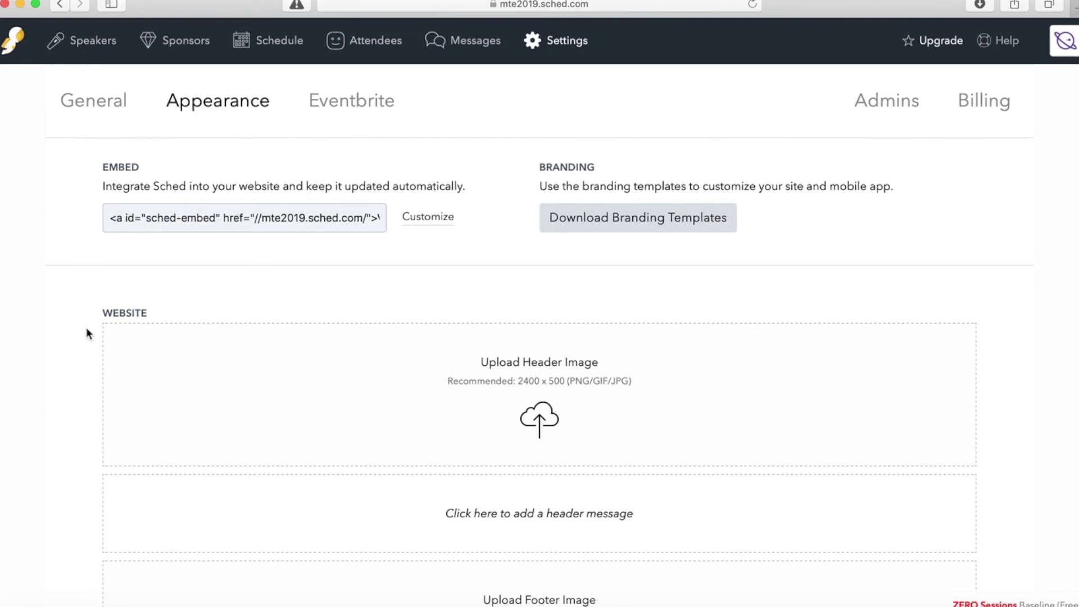
{"action": "scroll", "coordinate": [77, 369], "scroll_direction": "down", "scroll_amount": 2}
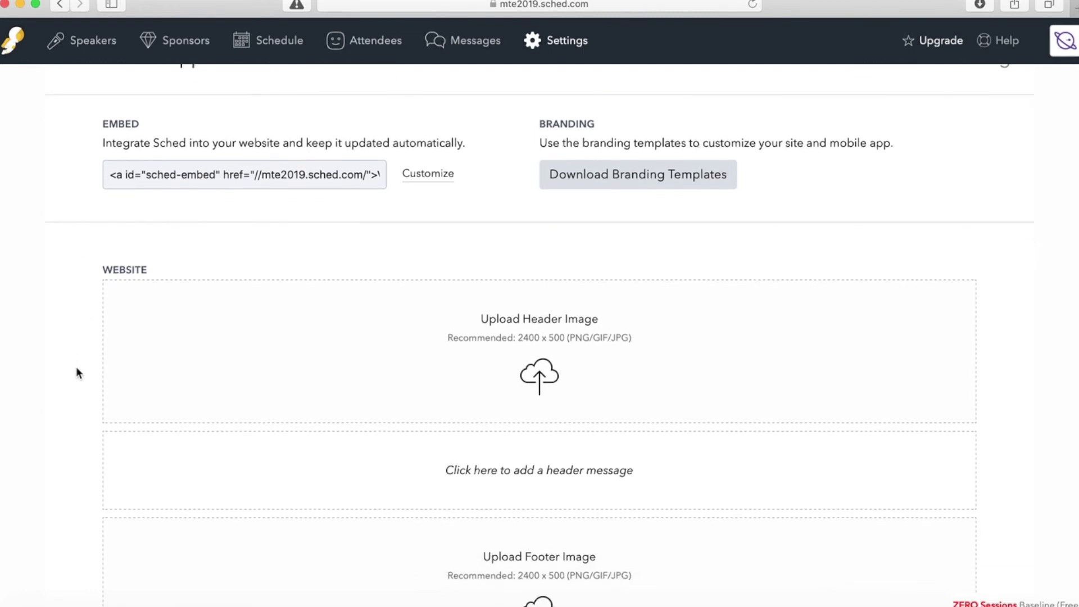
{"action": "scroll", "coordinate": [77, 369], "scroll_direction": "down", "scroll_amount": 1}
{"action": "scroll", "coordinate": [77, 369], "scroll_direction": "down", "scroll_amount": 2}
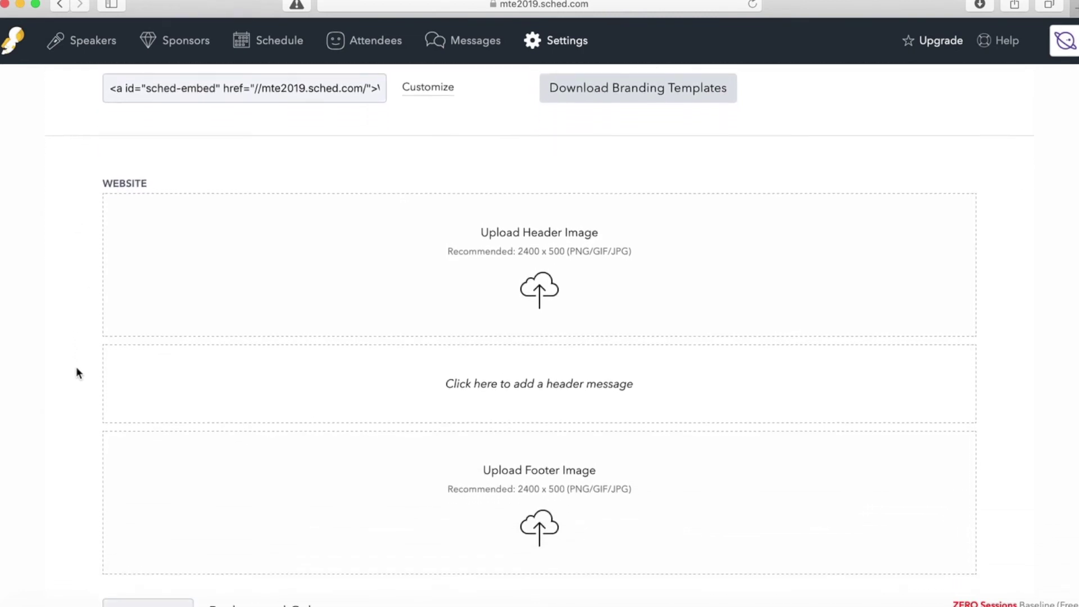
{"action": "scroll", "coordinate": [77, 369], "scroll_direction": "down", "scroll_amount": 2}
{"action": "scroll", "coordinate": [77, 369], "scroll_direction": "down", "scroll_amount": 2}
{"action": "scroll", "coordinate": [77, 370], "scroll_direction": "down", "scroll_amount": 1}
{"action": "scroll", "coordinate": [77, 371], "scroll_direction": "down", "scroll_amount": 1}
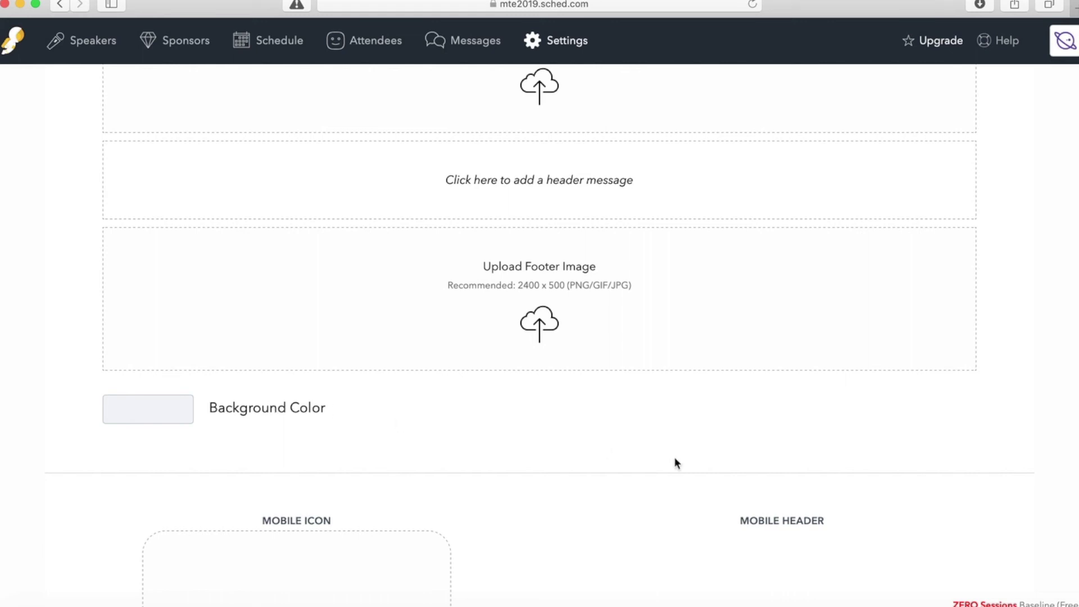
Step: Review the Sponsor Banner and venue Map sections further down the Appearance page
{"action": "scroll", "coordinate": [928, 454], "scroll_direction": "down", "scroll_amount": 1}
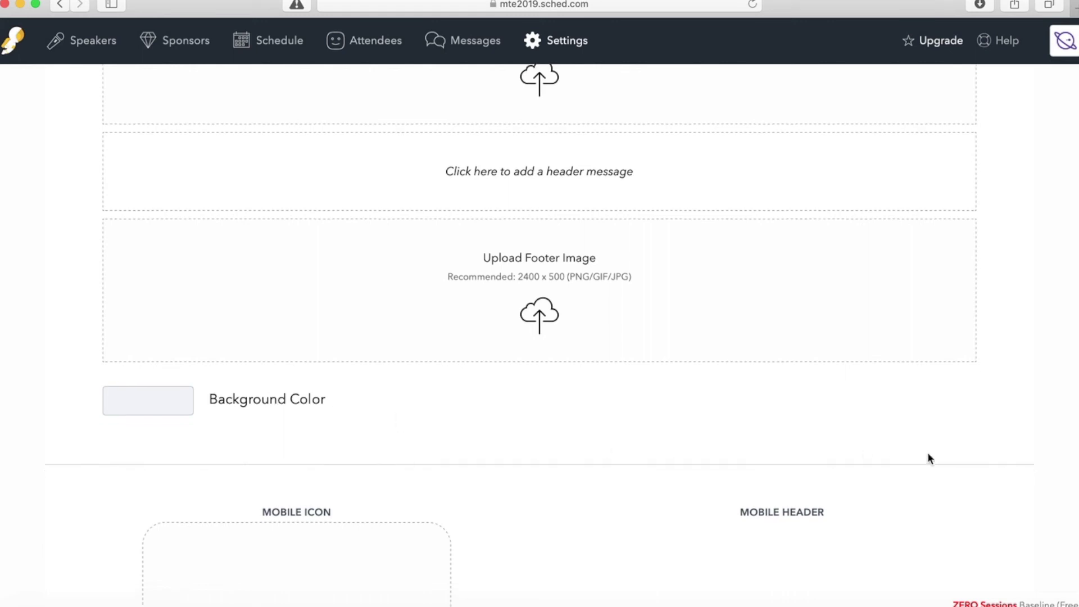
{"action": "scroll", "coordinate": [927, 454], "scroll_direction": "down", "scroll_amount": 2}
{"action": "scroll", "coordinate": [927, 454], "scroll_direction": "down", "scroll_amount": 3}
{"action": "scroll", "coordinate": [928, 454], "scroll_direction": "down", "scroll_amount": 1}
{"action": "scroll", "coordinate": [927, 454], "scroll_direction": "down", "scroll_amount": 10}
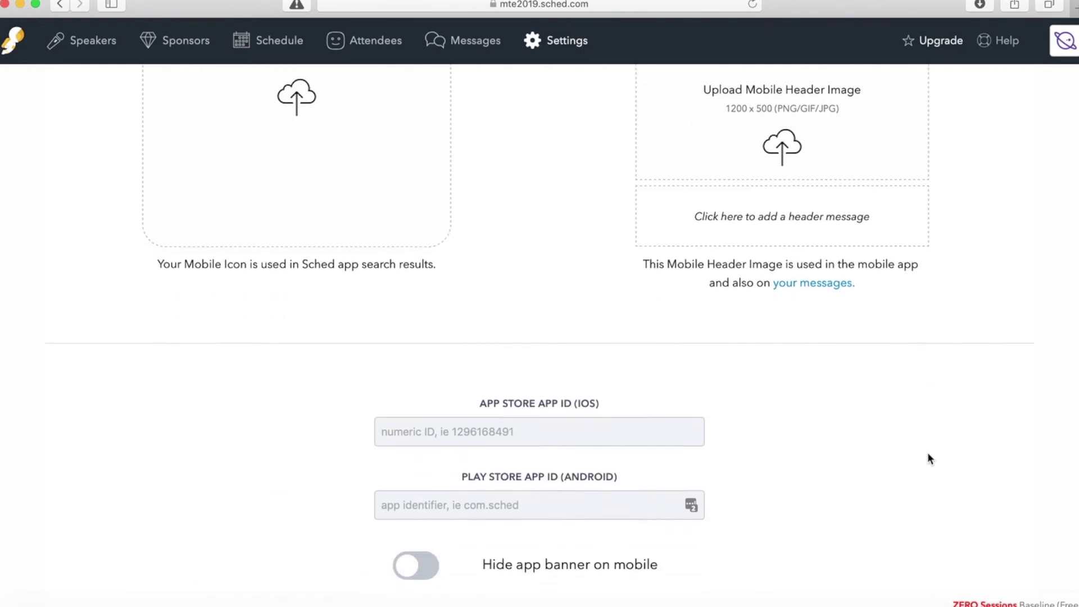
{"action": "scroll", "coordinate": [928, 454], "scroll_direction": "down", "scroll_amount": 4}
{"action": "scroll", "coordinate": [927, 454], "scroll_direction": "down", "scroll_amount": 3}
{"action": "scroll", "coordinate": [928, 454], "scroll_direction": "down", "scroll_amount": 1}
{"action": "scroll", "coordinate": [928, 456], "scroll_direction": "down", "scroll_amount": 10}
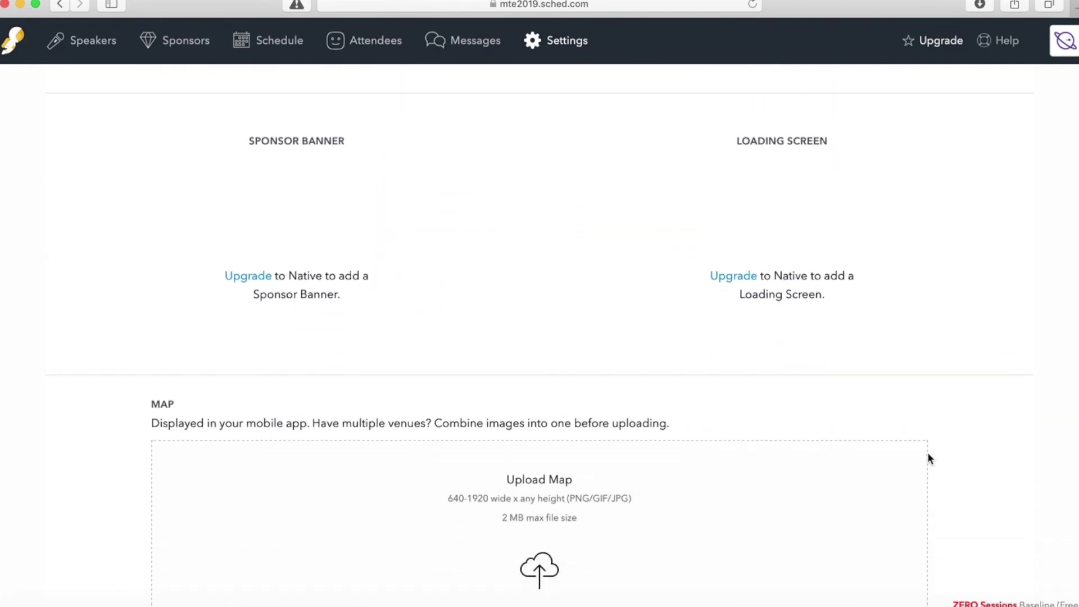
{"action": "scroll", "coordinate": [928, 456], "scroll_direction": "down", "scroll_amount": 5}
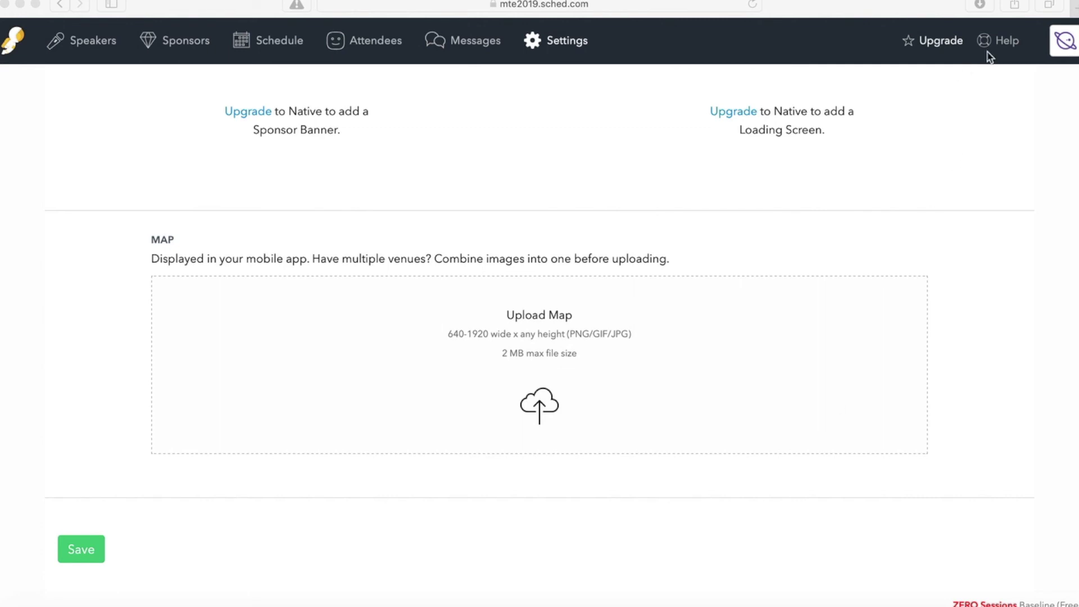
{"action": "left_click", "coordinate": [1006, 42]}
Step: Open Sched's Support Center and reveal the guides for attendees, sponsors and speakers
{"action": "left_click", "coordinate": [1007, 43]}
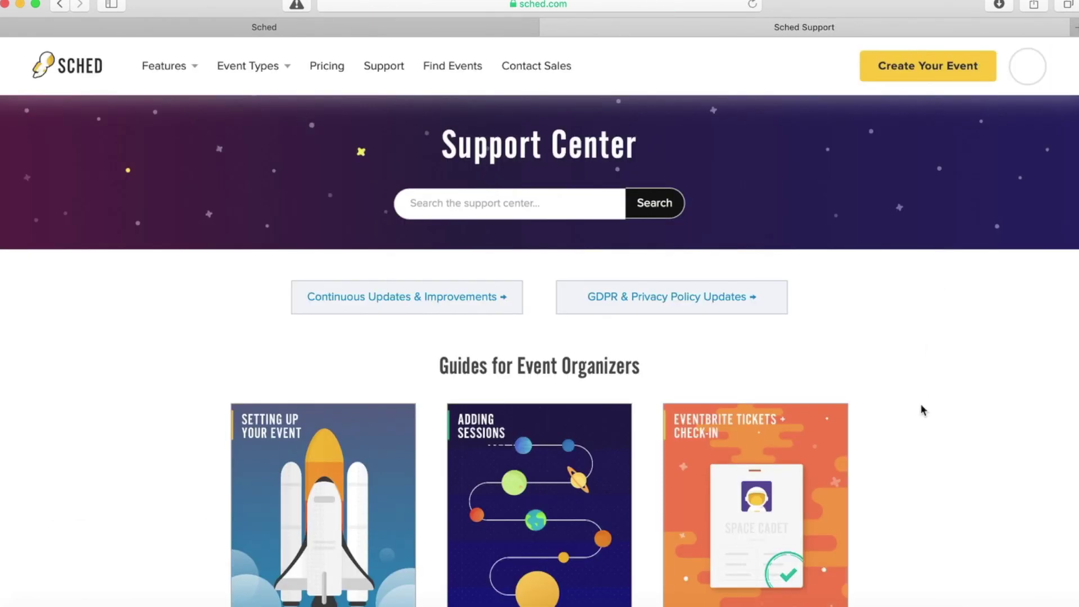
{"action": "scroll", "coordinate": [922, 411], "scroll_direction": "down", "scroll_amount": 3}
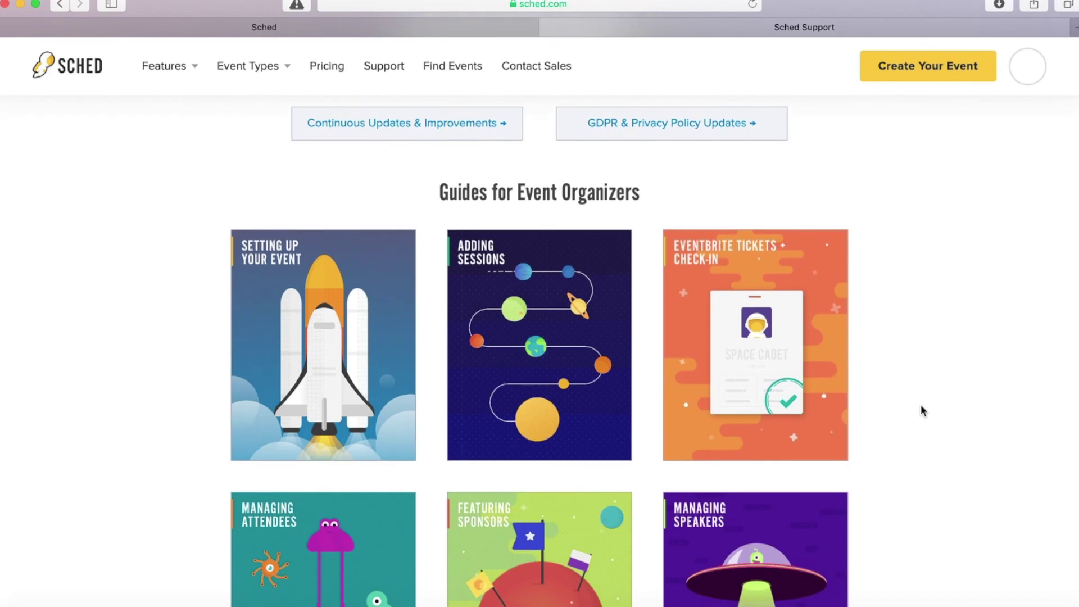